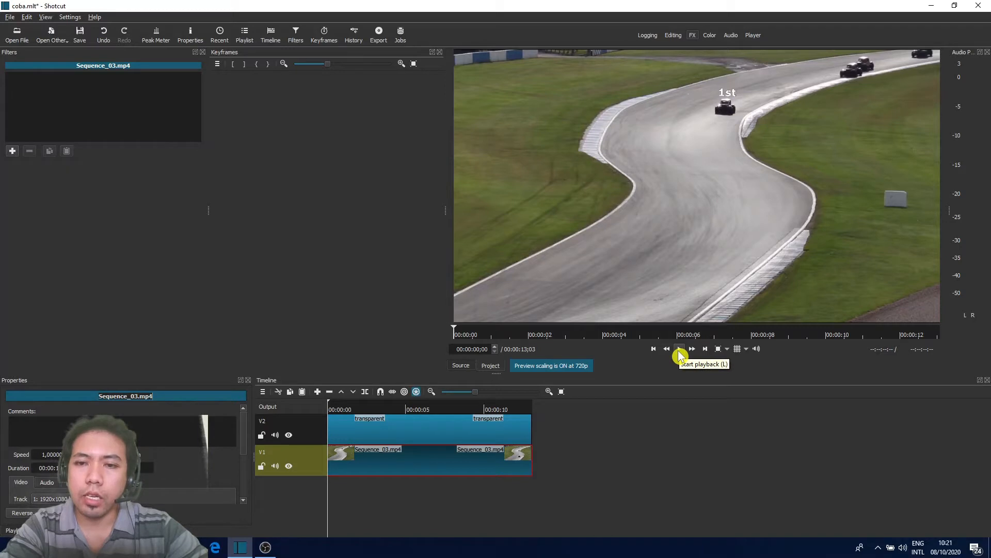
Preview the finished racing clip with the 1st label following the lead car, and return to the start of the project.
left_click(679, 355)
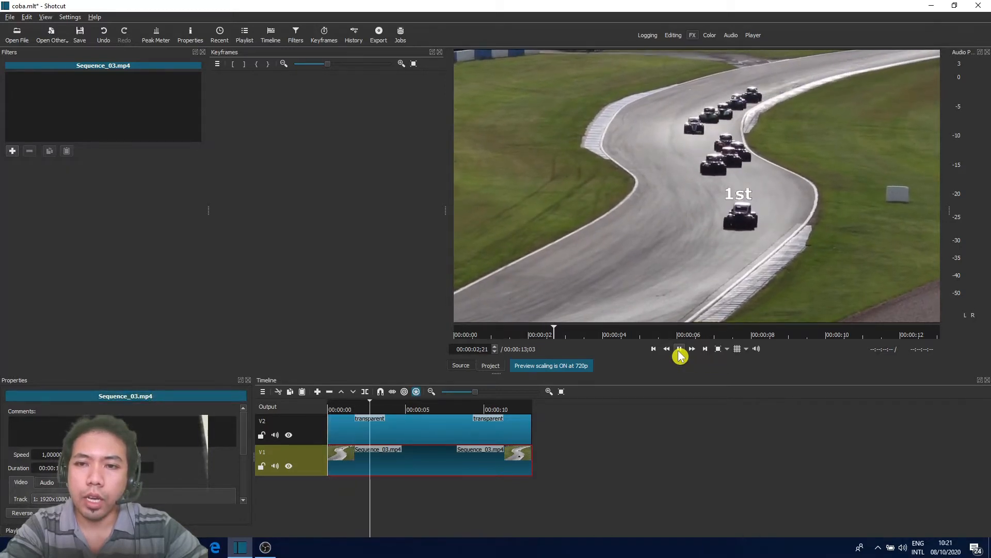
left_click(679, 355)
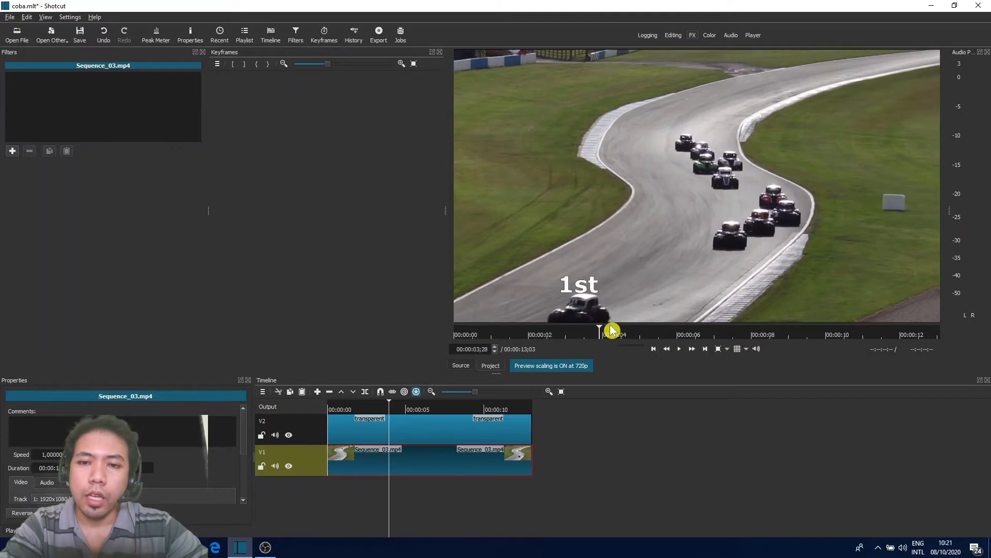
left_click(653, 349)
left_click(679, 349)
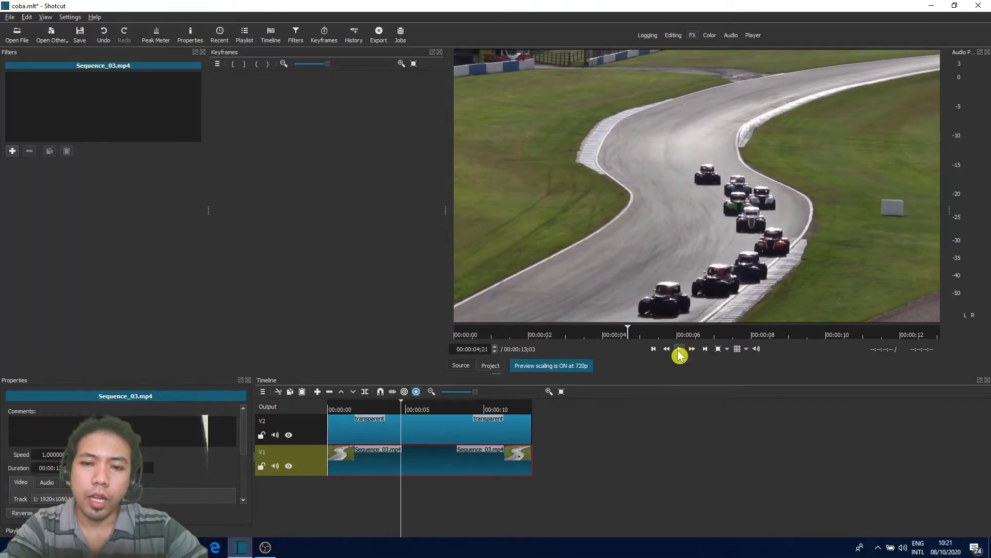
left_click(667, 349)
left_click(654, 350)
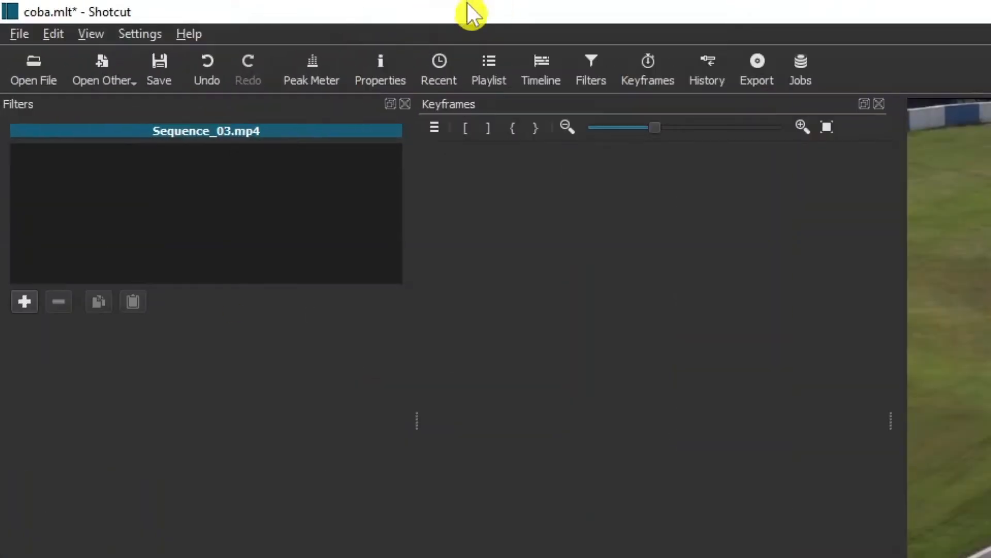
Check the installed Shotcut version in the program's About information and close it.
left_click(194, 37)
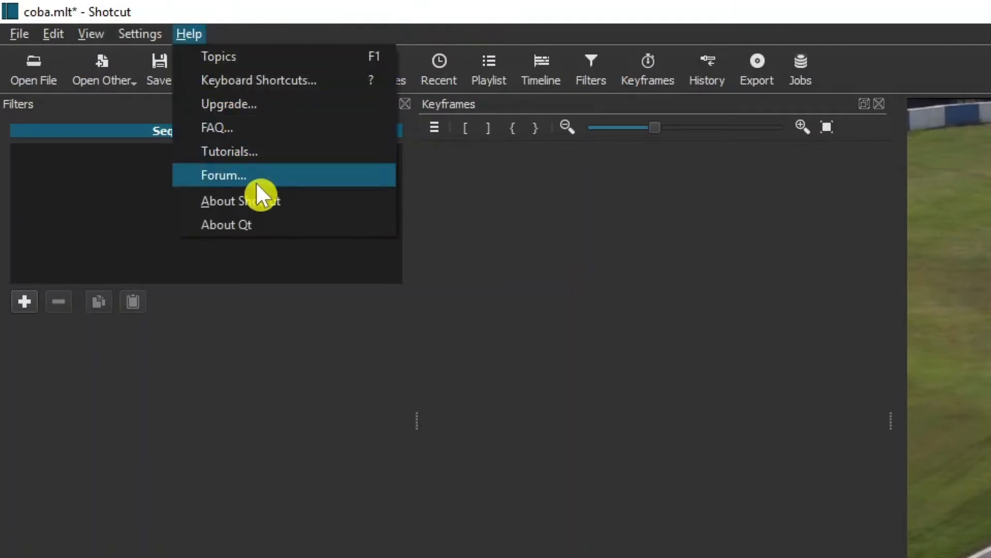
left_click(267, 201)
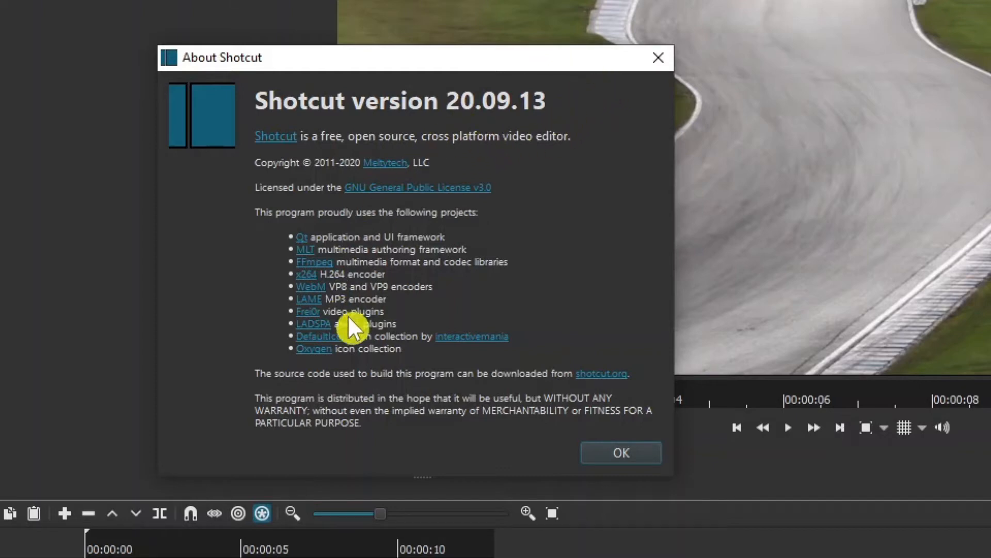
left_click(629, 452)
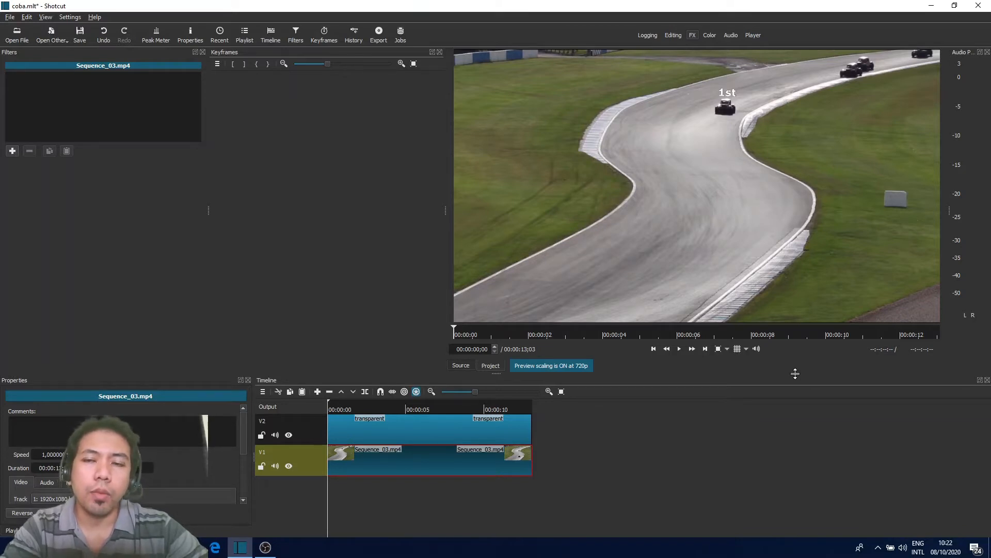
Browse the popular stock videos on the videvo.net home page in the browser.
key("space")
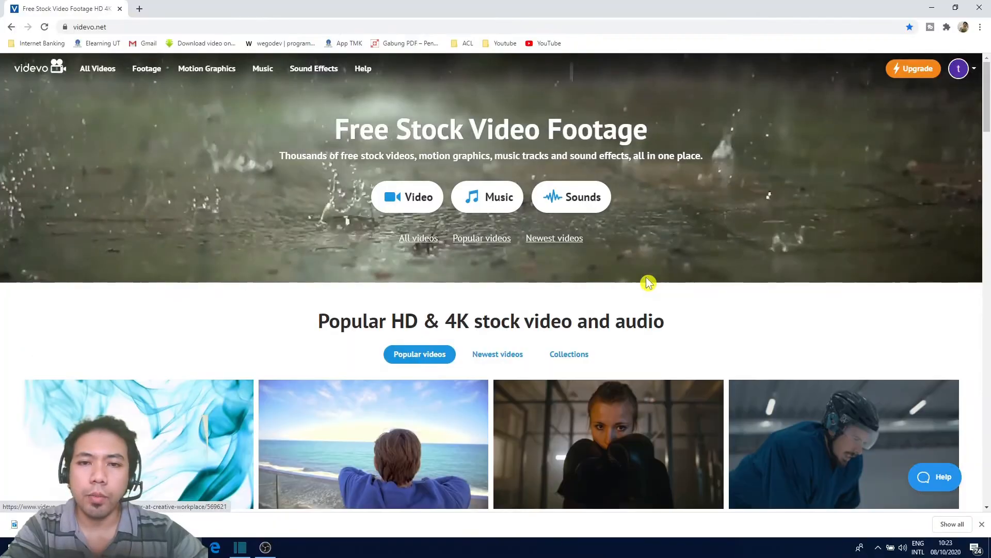
scroll(646, 280, "down", 1)
scroll(646, 280, "down", 7)
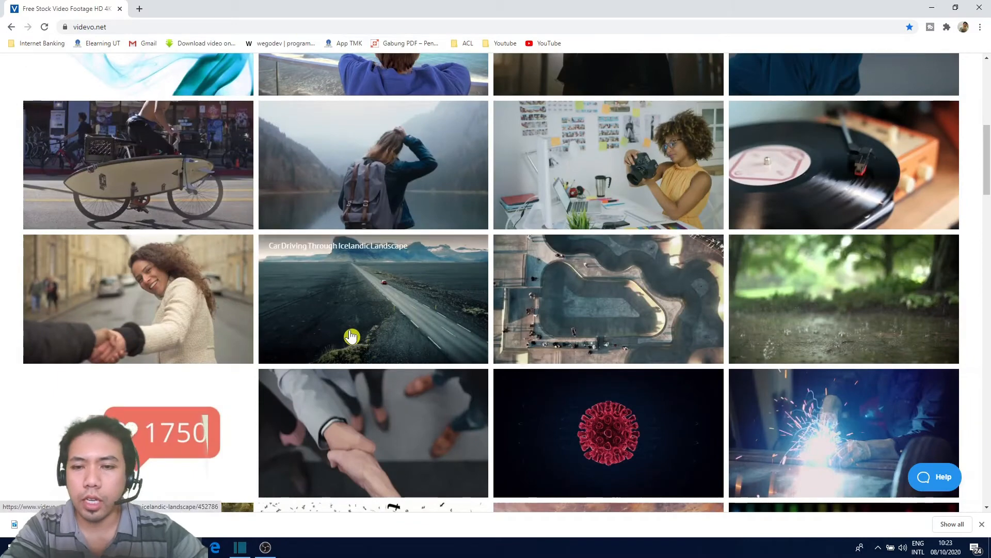
scroll(351, 337, "up", 7)
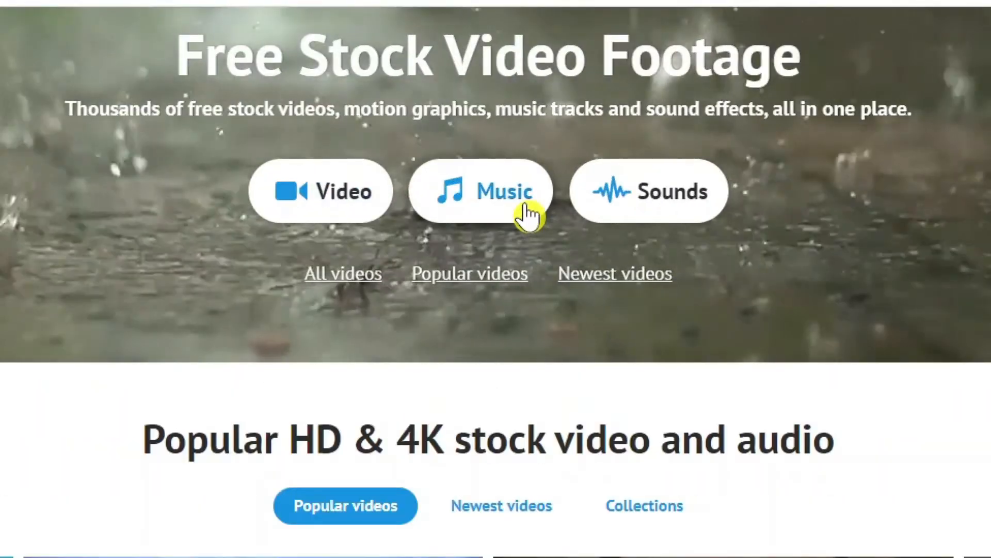
scroll(496, 279, "down", 3)
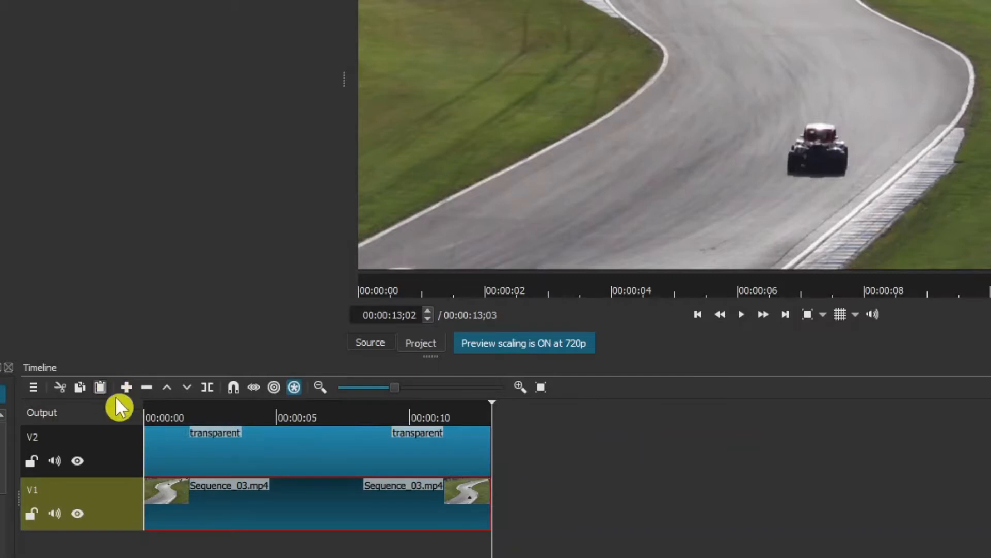
Append a second copy of Sequence_03.mp4 to track V1, leaving a gap of a few seconds after the first clip.
key("a")
left_click_drag(570, 499, 677, 478)
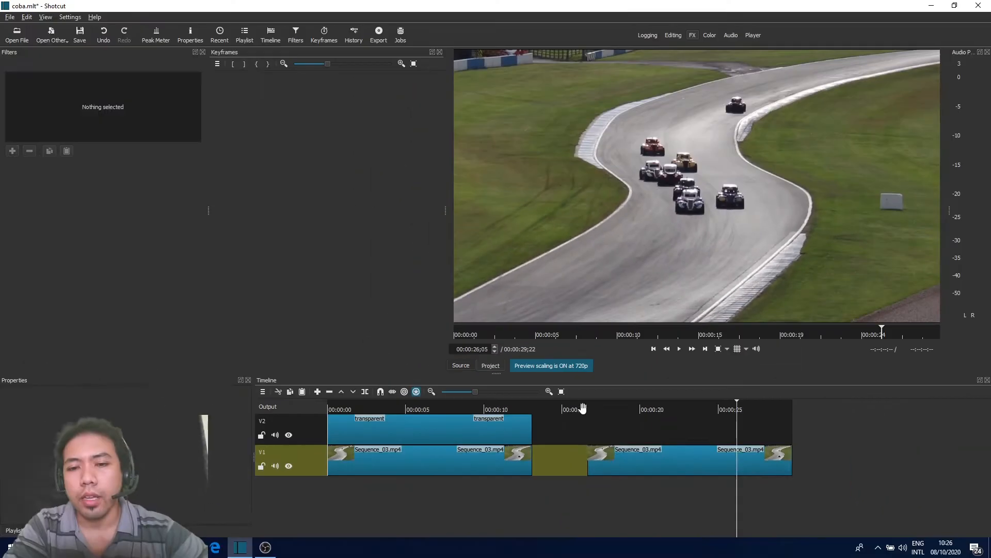
left_click(627, 493)
left_click(588, 419)
key("space")
key("space")
Create a text clip reading 1st with a transparent background.
left_click(50, 38)
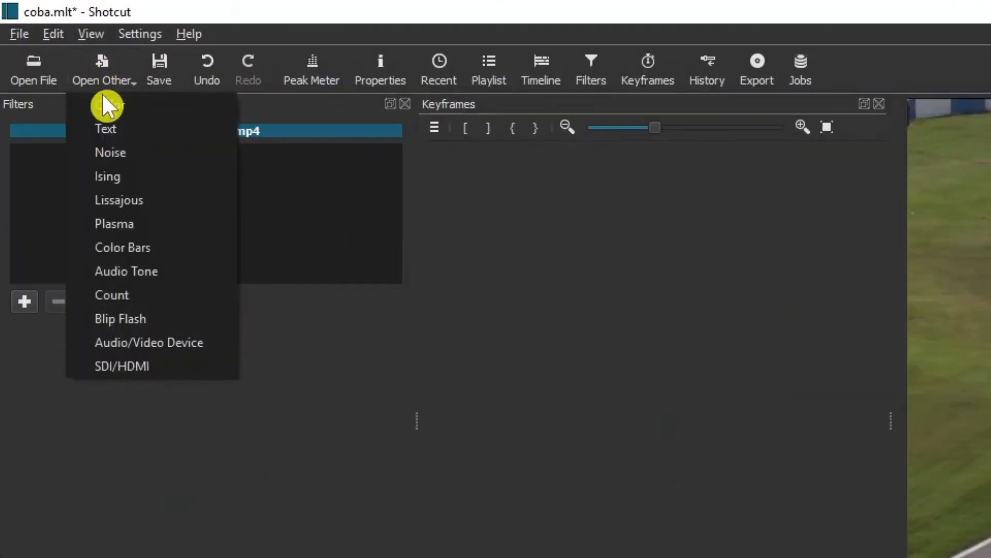
left_click(115, 128)
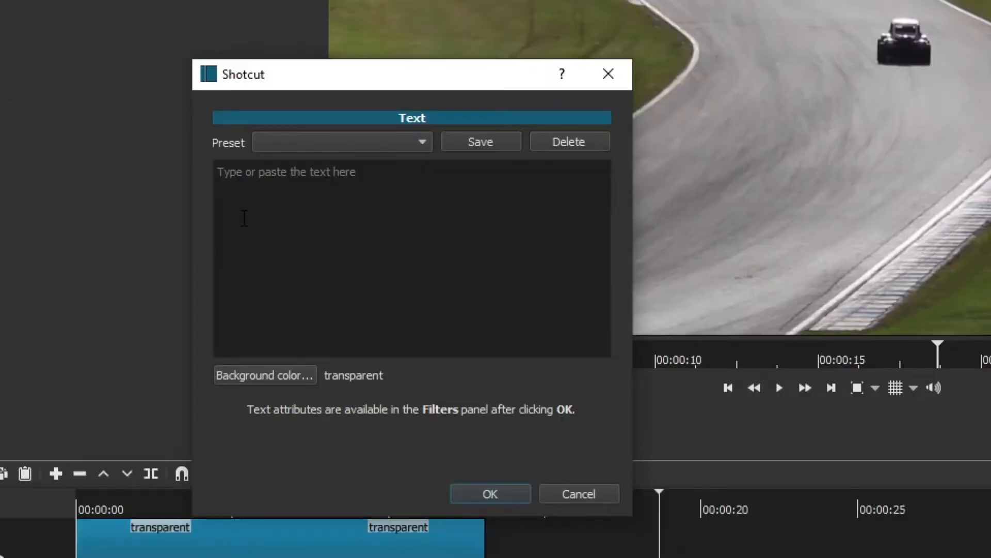
type("1st")
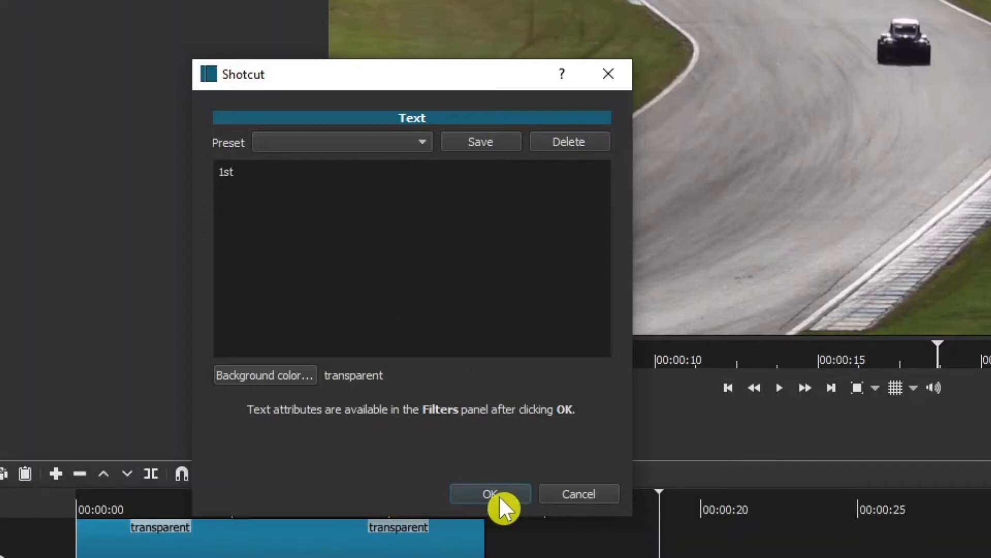
left_click(499, 495)
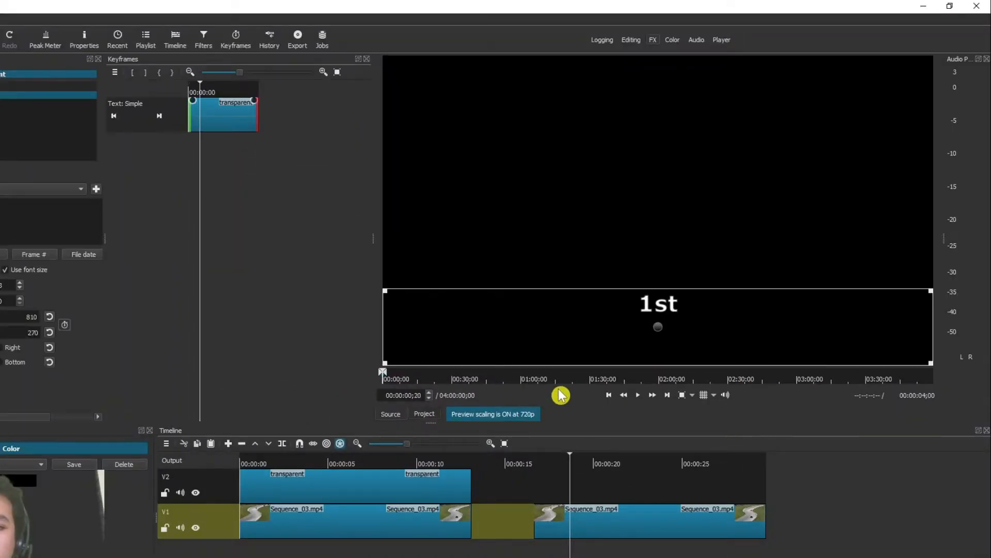
Place the text clip on track V2 at the start of the second Sequence_03.mp4 clip and extend it to the same end.
left_click(647, 144)
left_click_drag(628, 269, 560, 475)
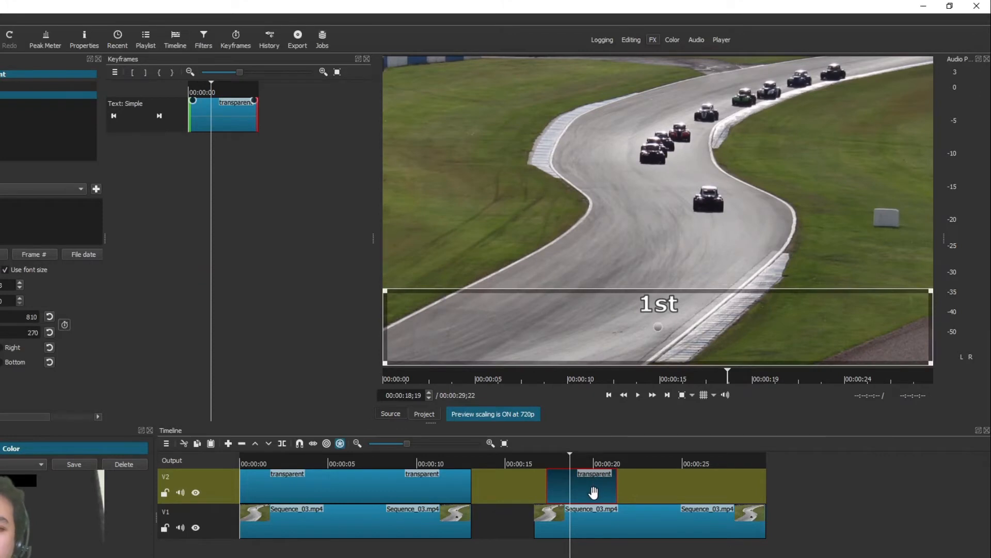
left_click_drag(585, 485, 565, 486)
left_click(633, 497)
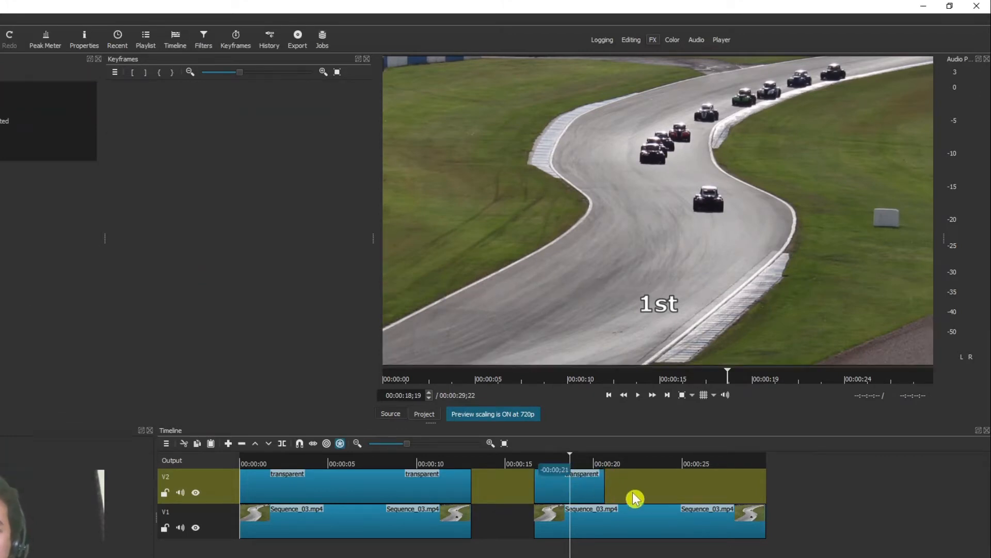
left_click(595, 486)
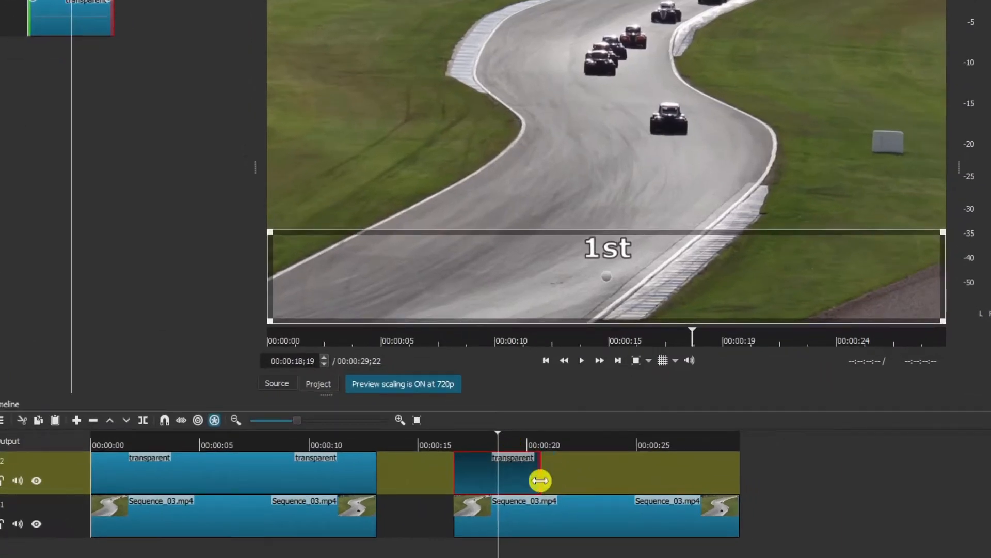
left_click_drag(540, 481, 747, 490)
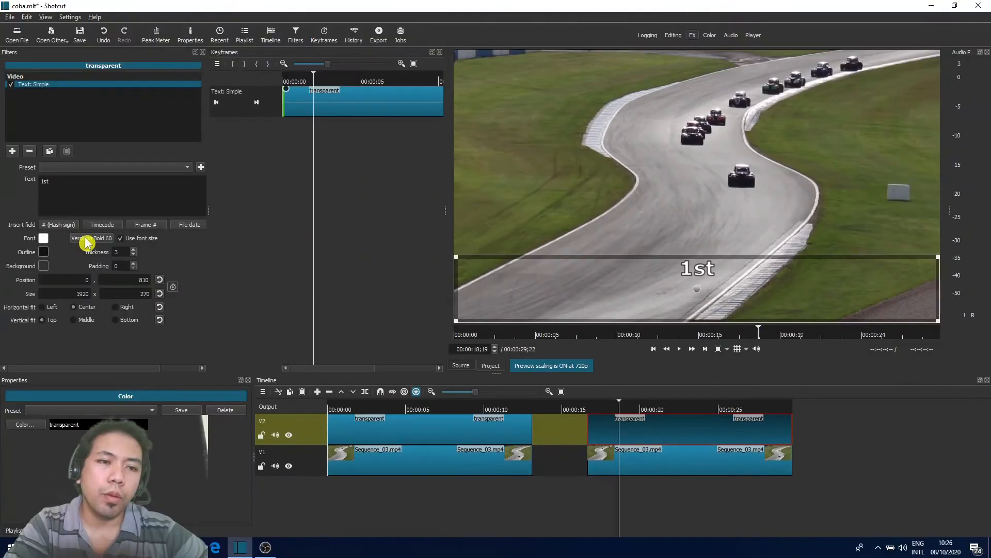
Set the 1st text's font size to 200 and move the text box above the lead car at the clip's first frame.
left_click(0, 214)
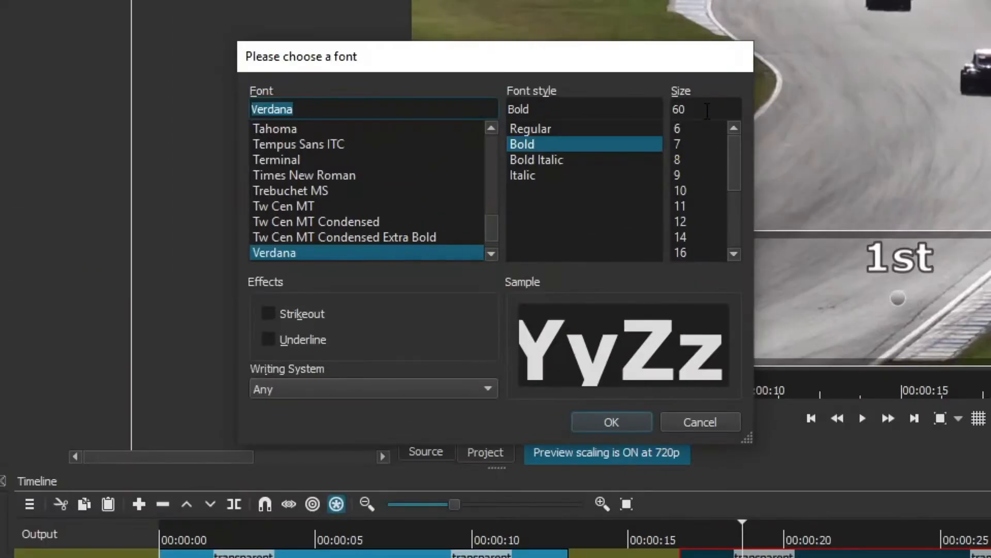
double_click(708, 111)
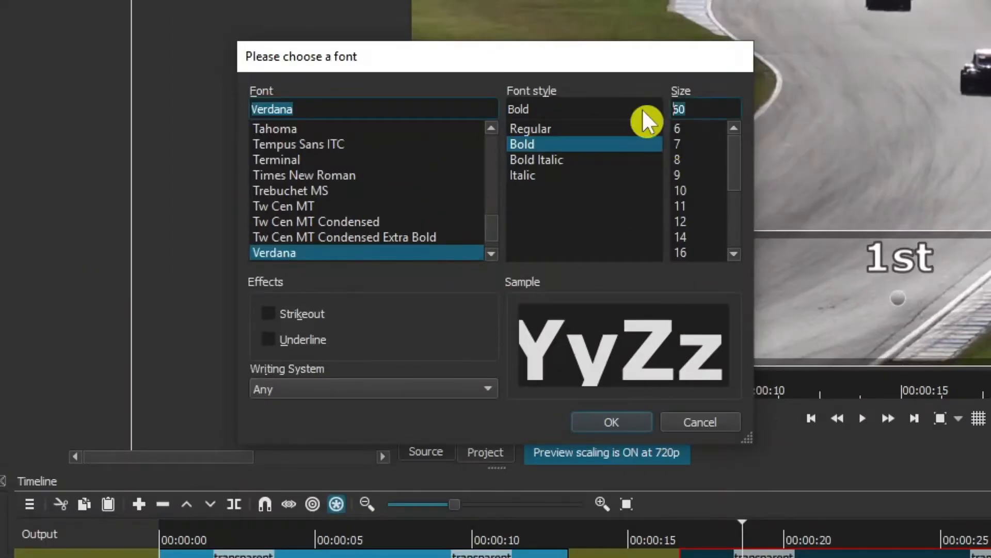
type("200")
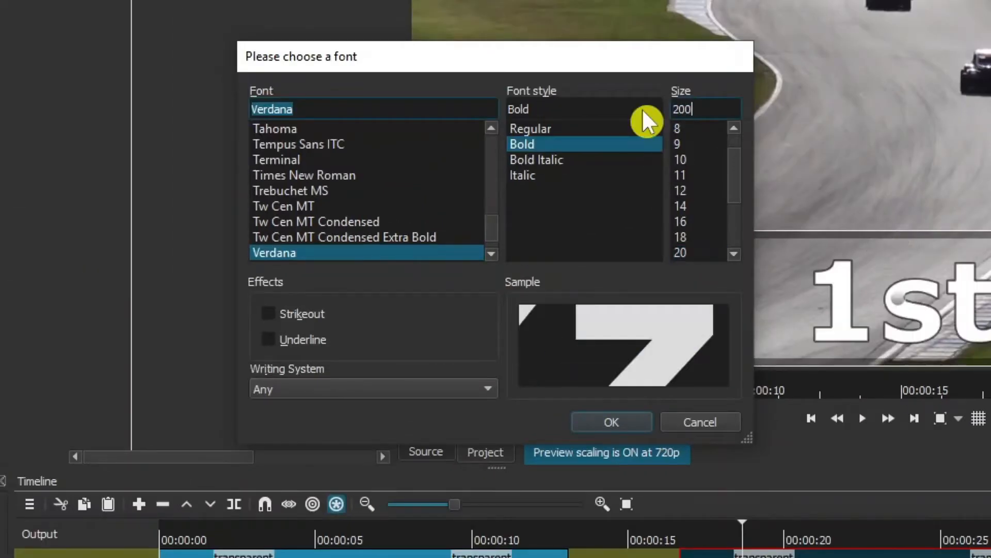
left_click(628, 423)
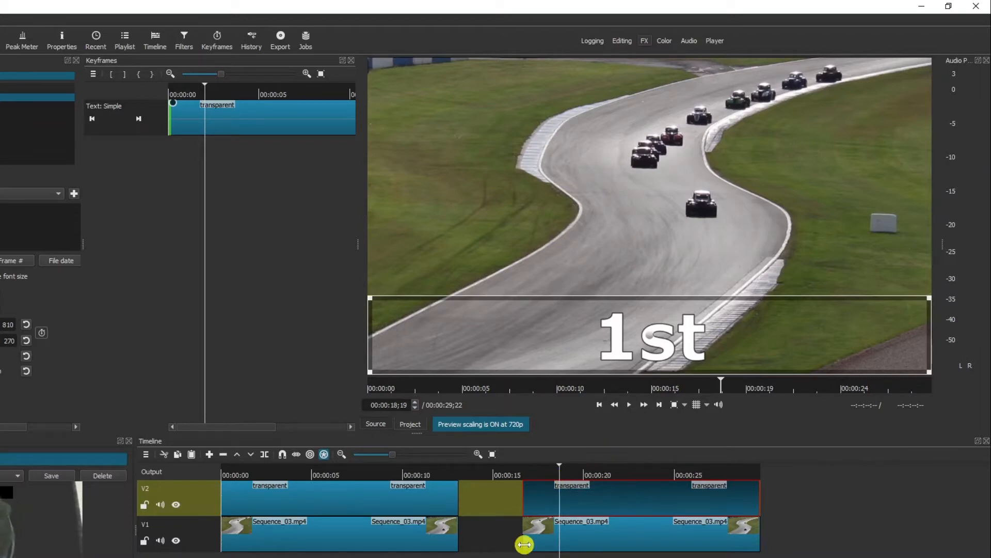
left_click(602, 406)
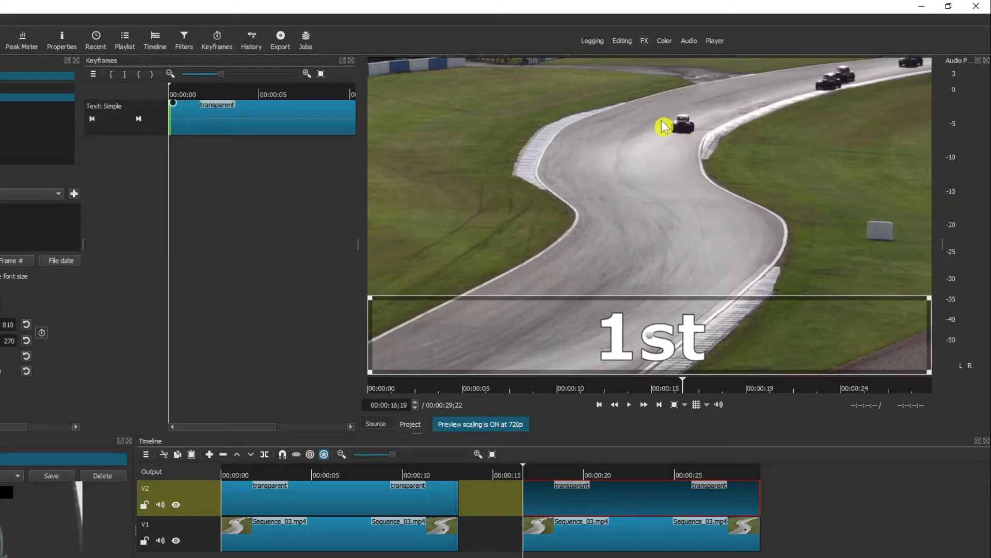
left_click_drag(647, 335, 685, 87)
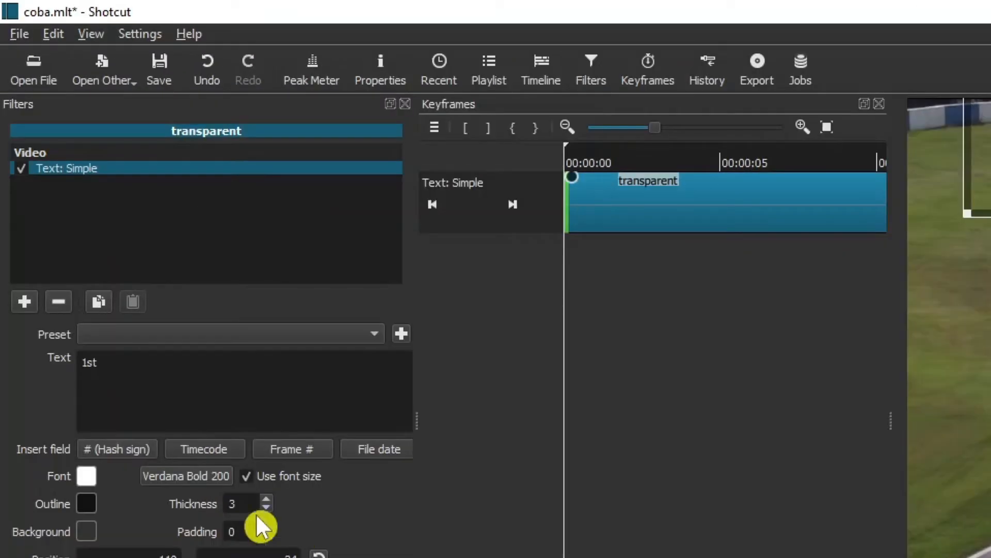
Add the Size, Position & Rotate filter to the text clip.
left_click(24, 304)
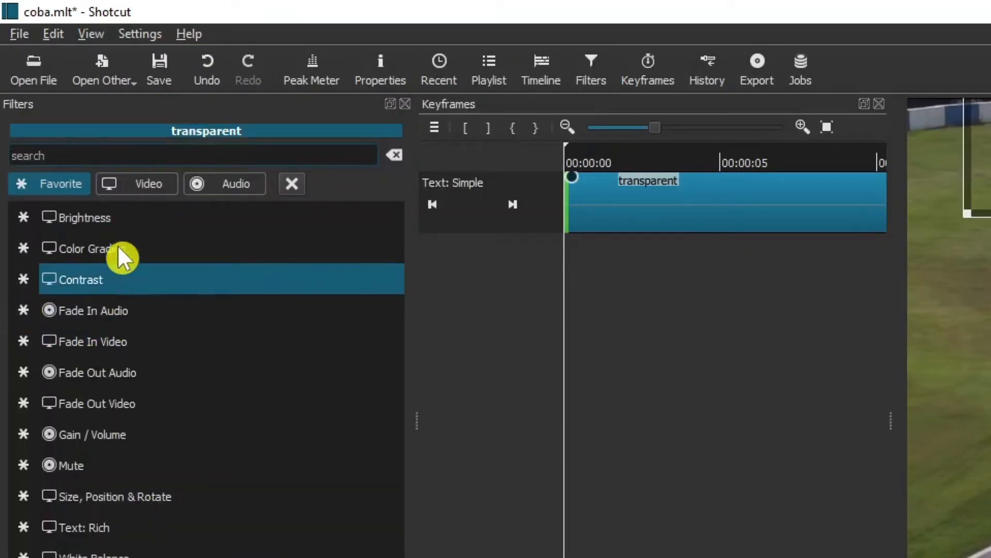
type("si")
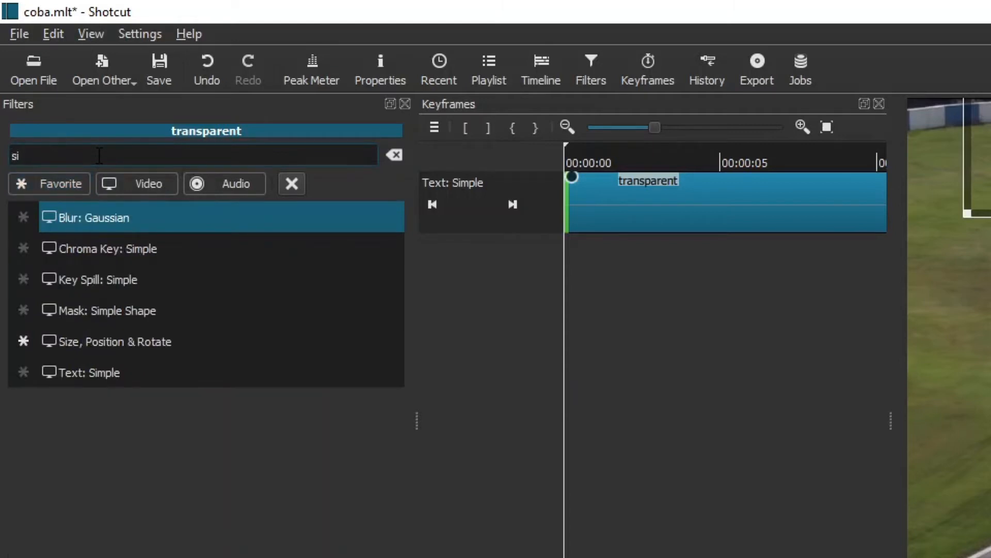
type("ze")
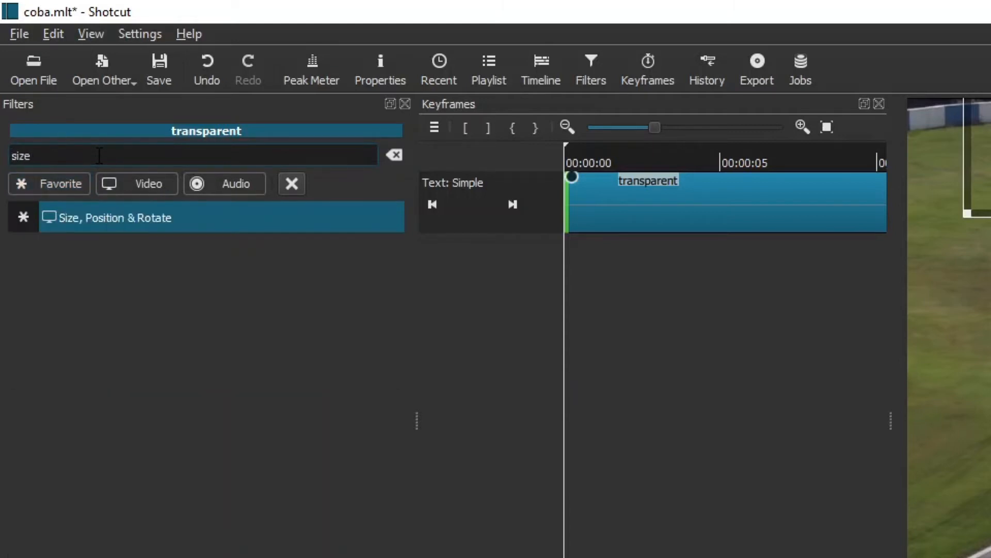
left_click(182, 219)
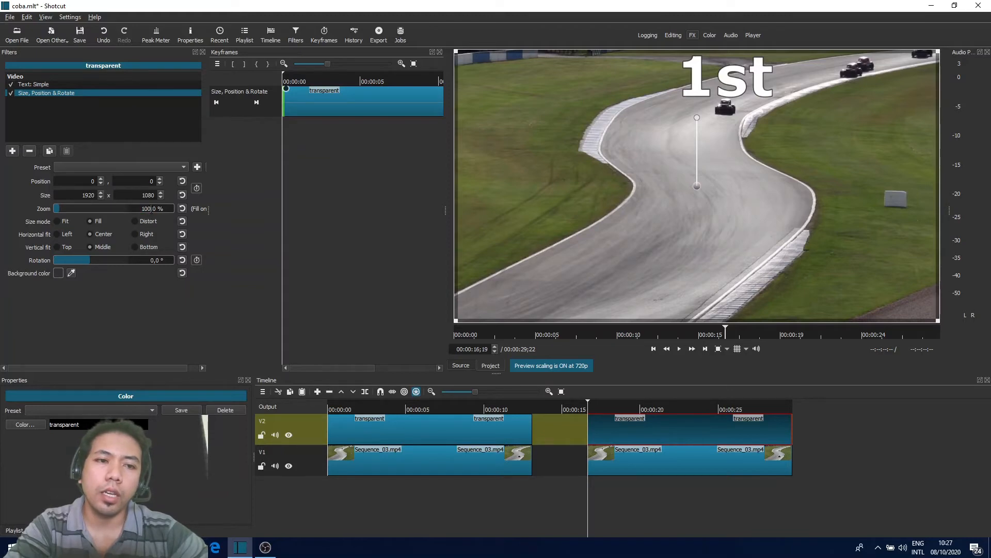
Set the filter's zoom to 20% and move its frame to about 862, 143 so the text sits over the lead car.
double_click(152, 208)
type("20")
key("Return")
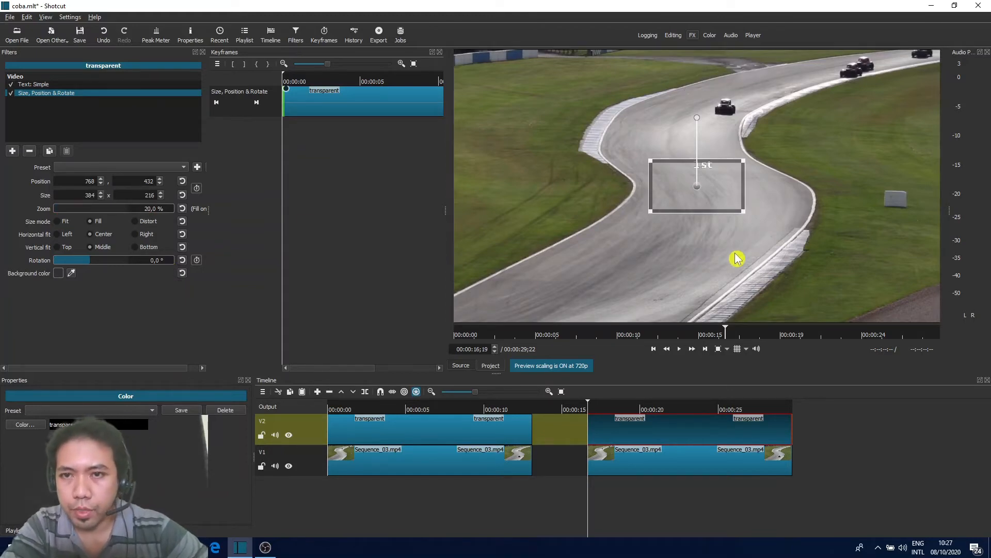
left_click_drag(698, 186, 723, 112)
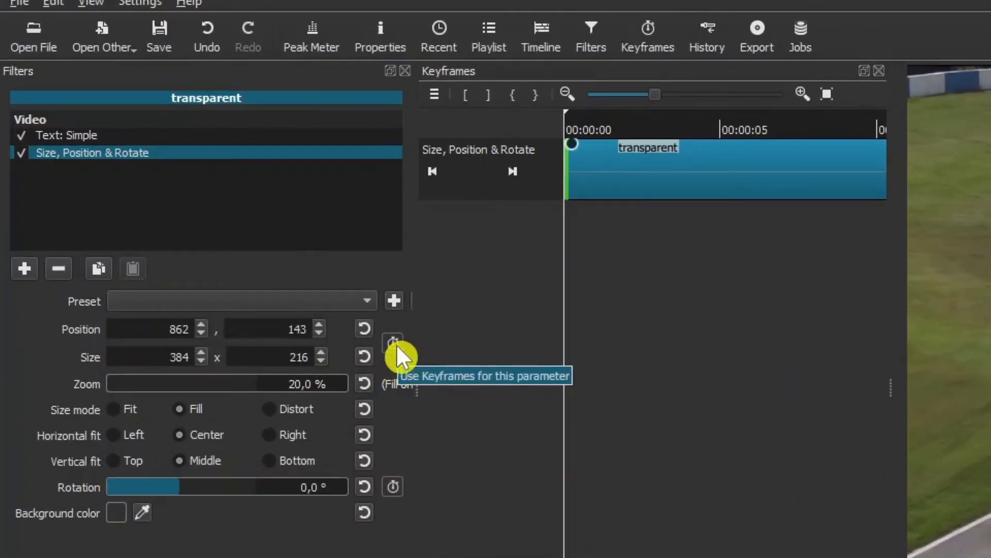
Enable keyframes for the filter's position and size at the clip's start, and move the playhead about 3.5 seconds into the clip.
left_click(396, 343)
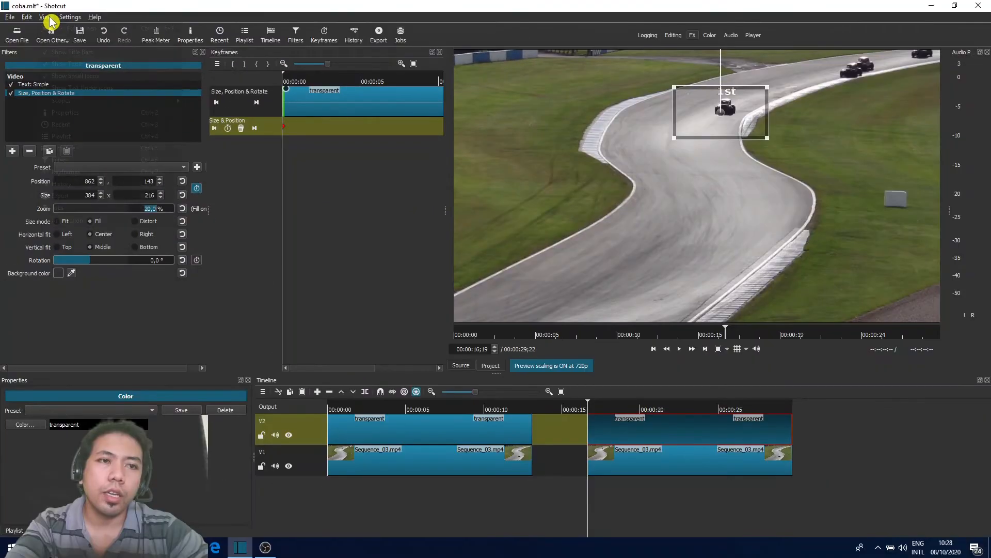
left_click(47, 17)
mouse_move(110, 41)
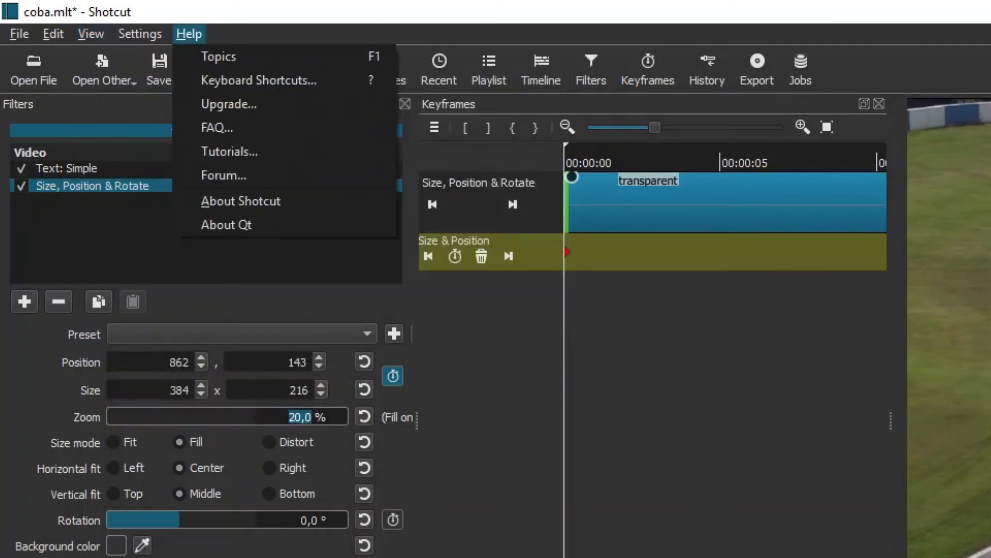
left_click(677, 380)
left_click(674, 381)
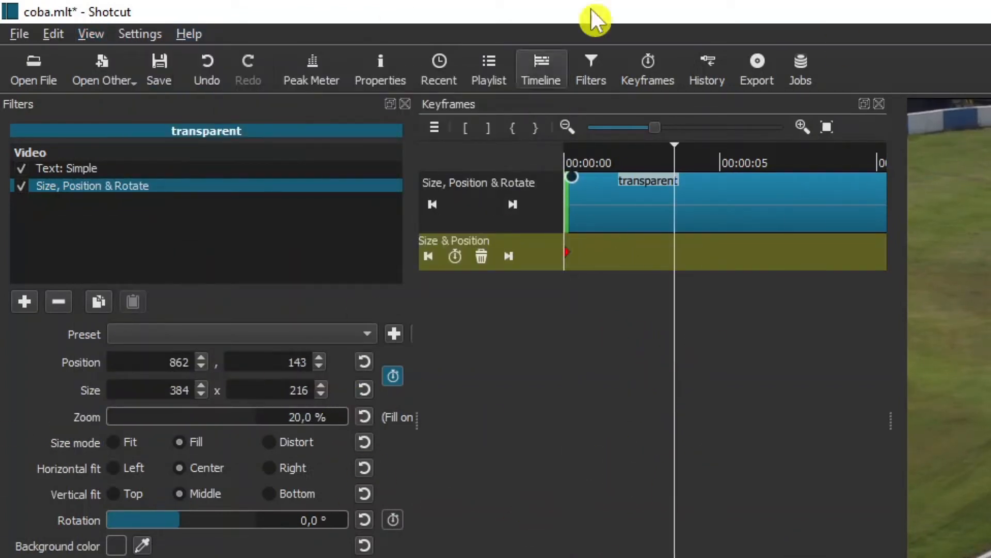
left_click(90, 35)
mouse_move(147, 86)
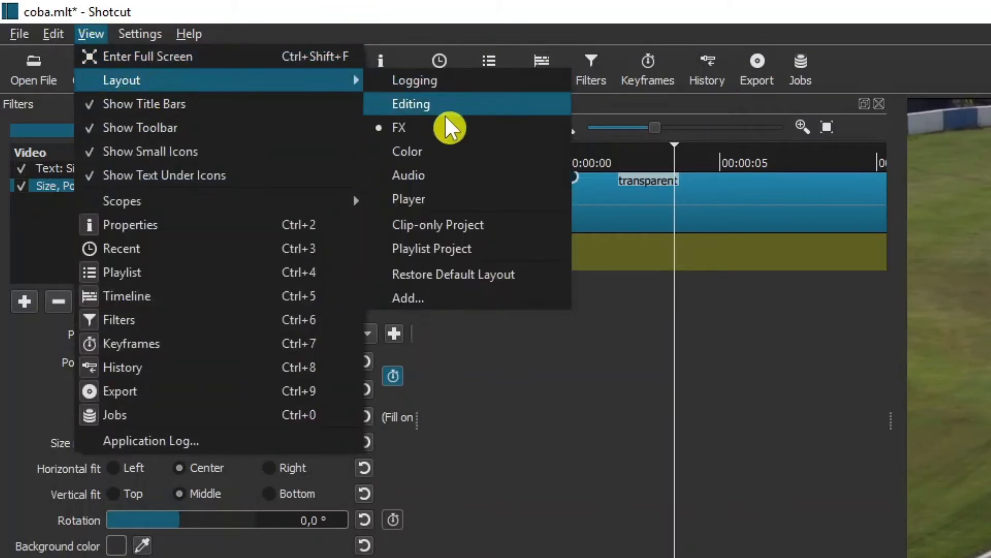
left_click(545, 424)
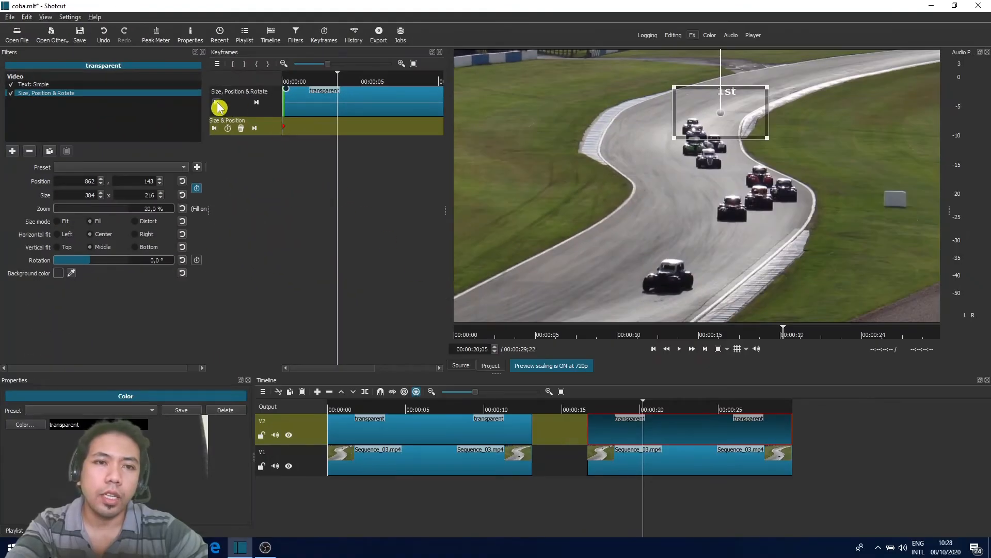
From the clip's start, advance to 00:00:17;13 and keyframe the text over the lead car at 25% zoom, positioned about 665, 219.
left_click(217, 104)
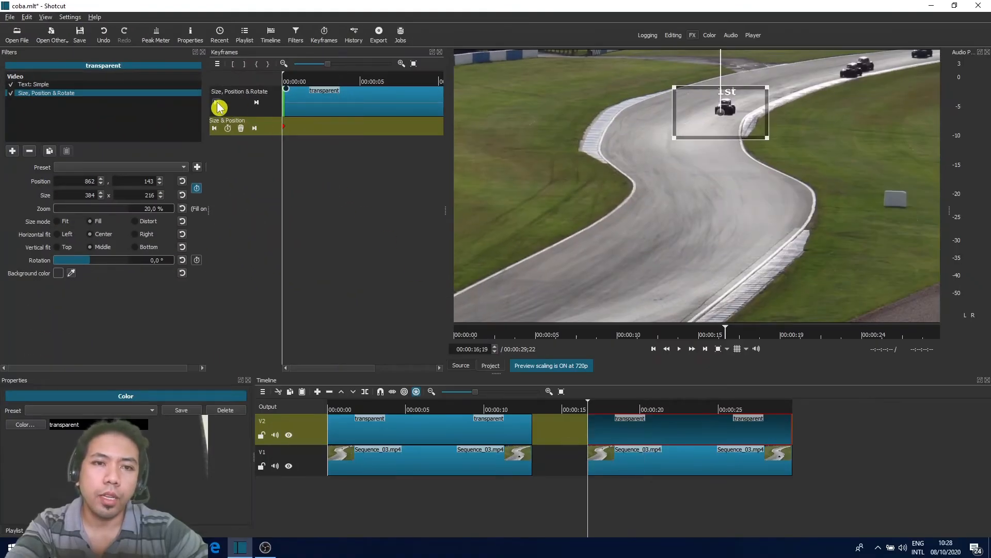
left_click(681, 354)
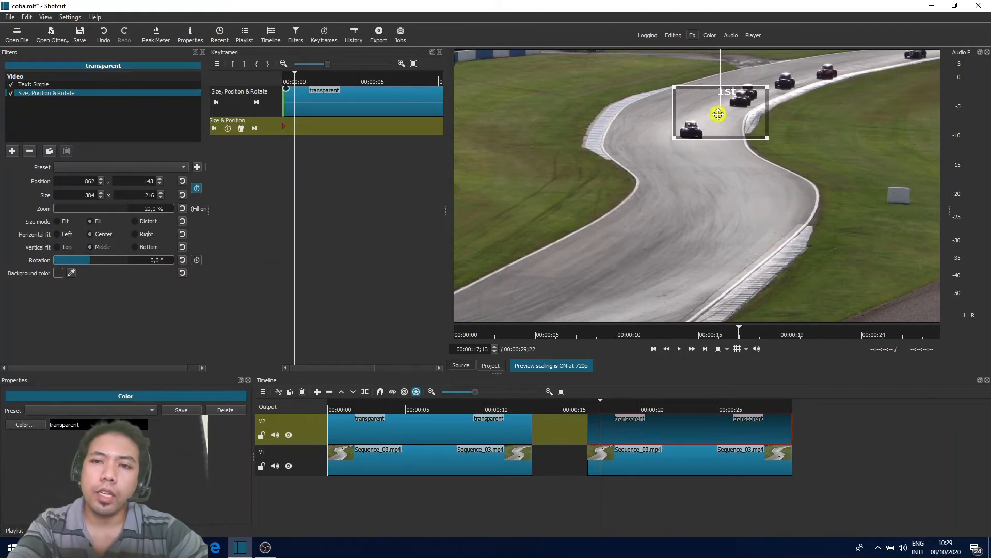
left_click_drag(714, 118, 676, 144)
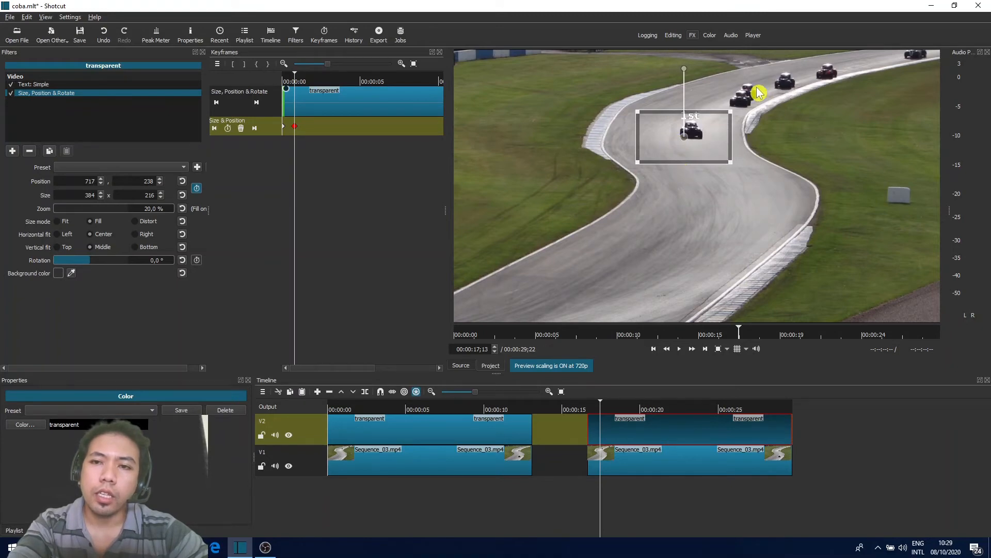
double_click(297, 128)
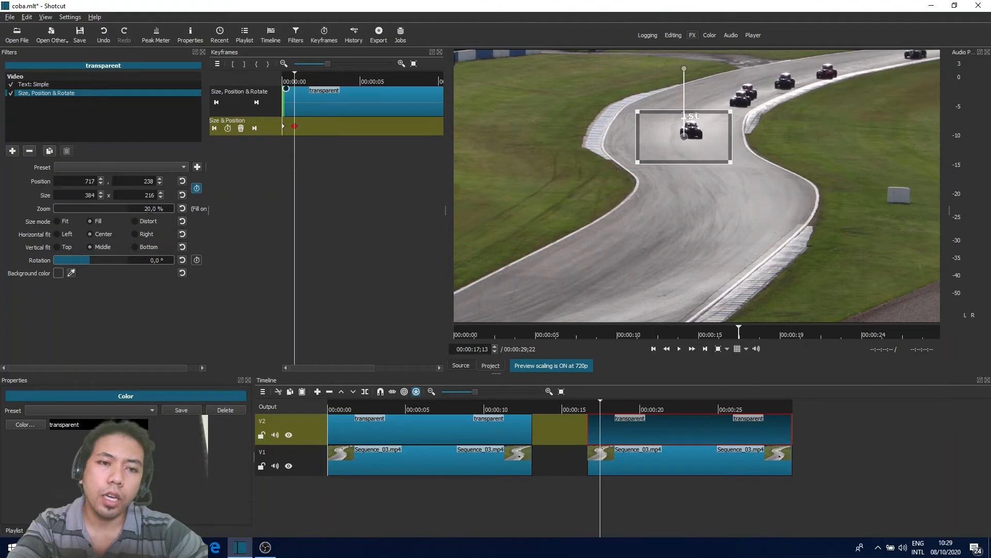
key("BackSpace")
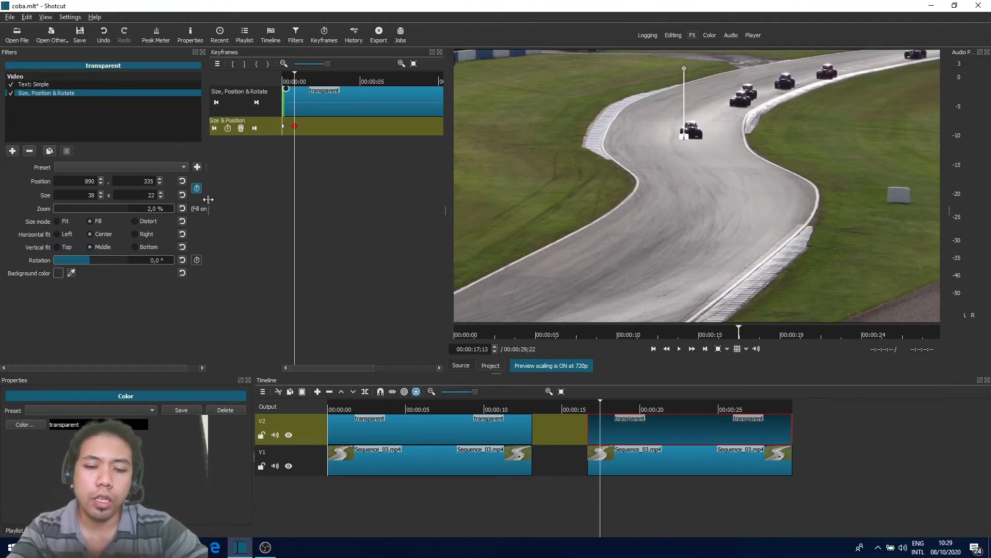
type("5")
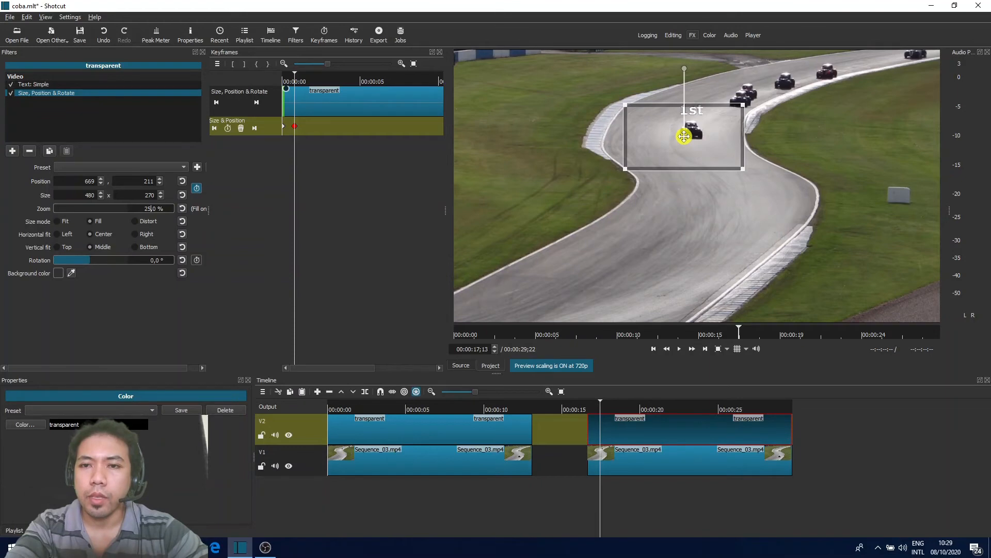
left_click_drag(682, 140, 681, 149)
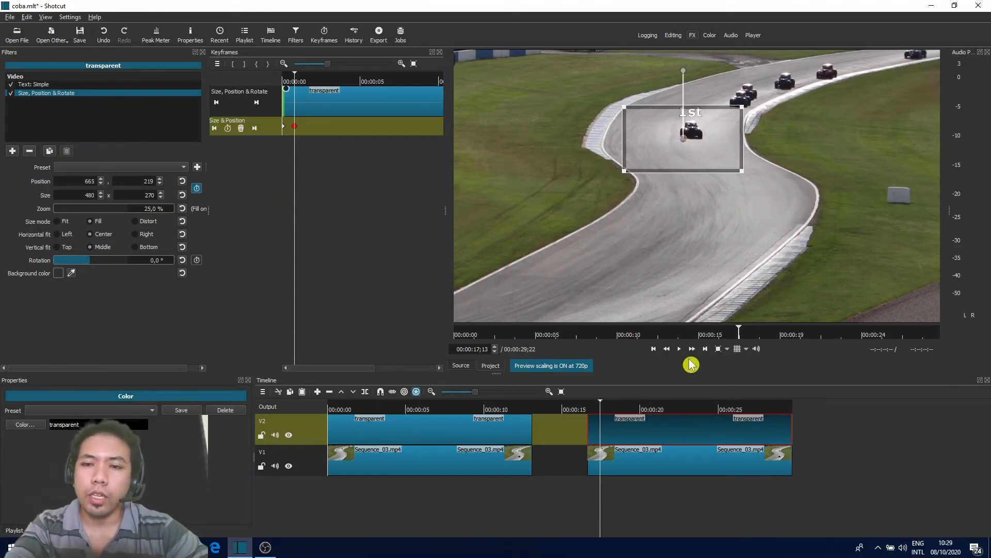
Advance to 00:00:18;04 and keyframe the text over the lead car with zoom 28% and position about 740, 305.
left_click(682, 349)
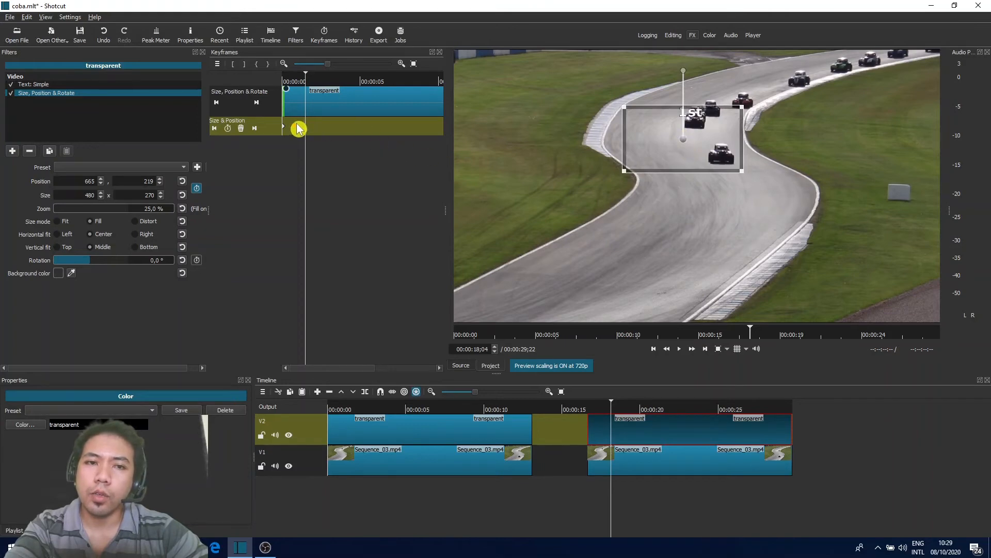
left_click_drag(692, 136, 724, 166)
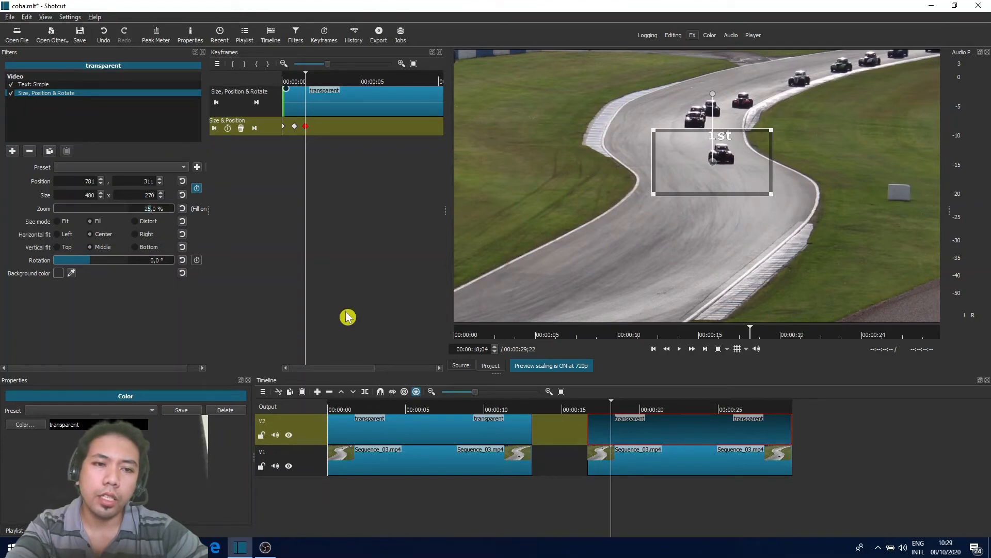
type("8")
key("Return")
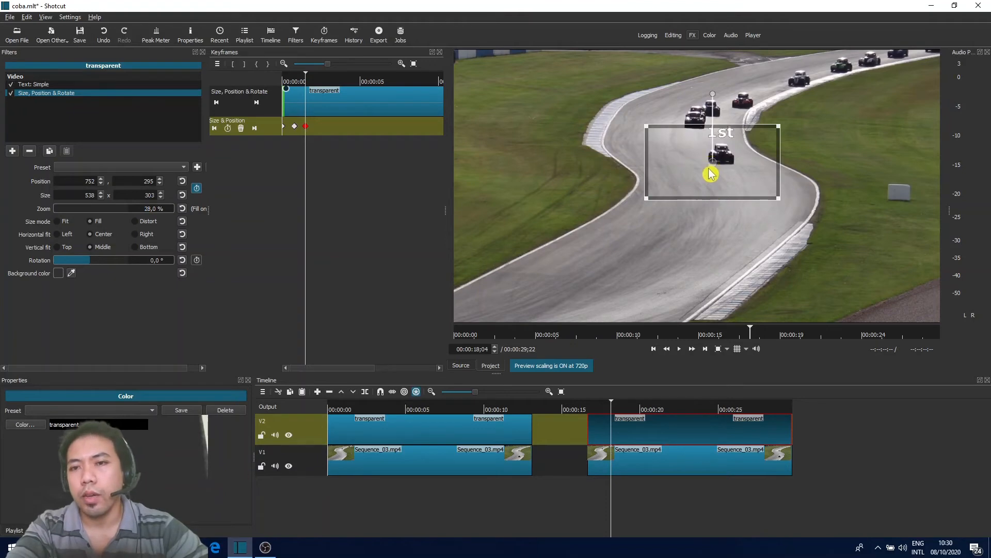
left_click_drag(710, 174, 706, 177)
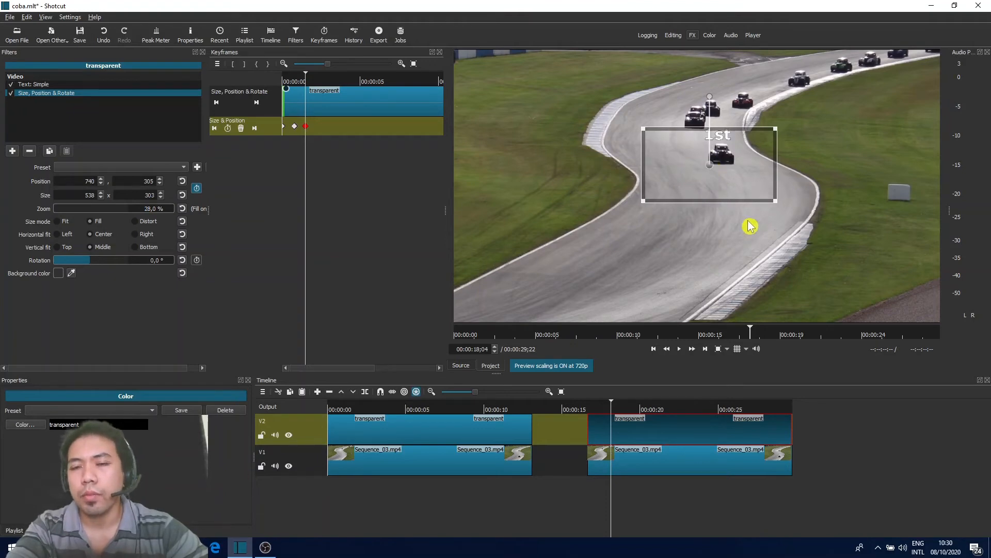
Advance to 00:00:18;23 and keyframe the text over the lead car, raising the zoom to 30% at about 821, 396.
left_click(679, 350)
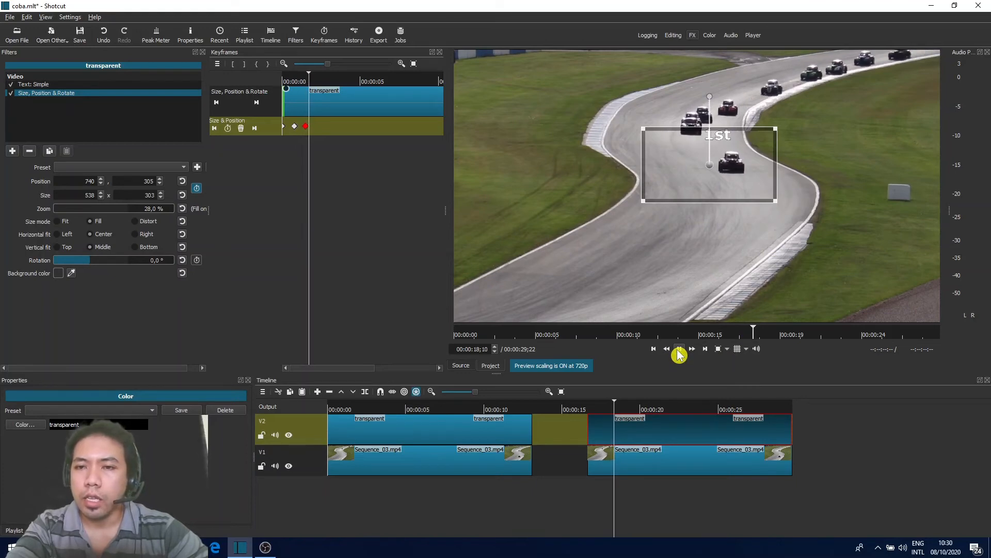
left_click(679, 350)
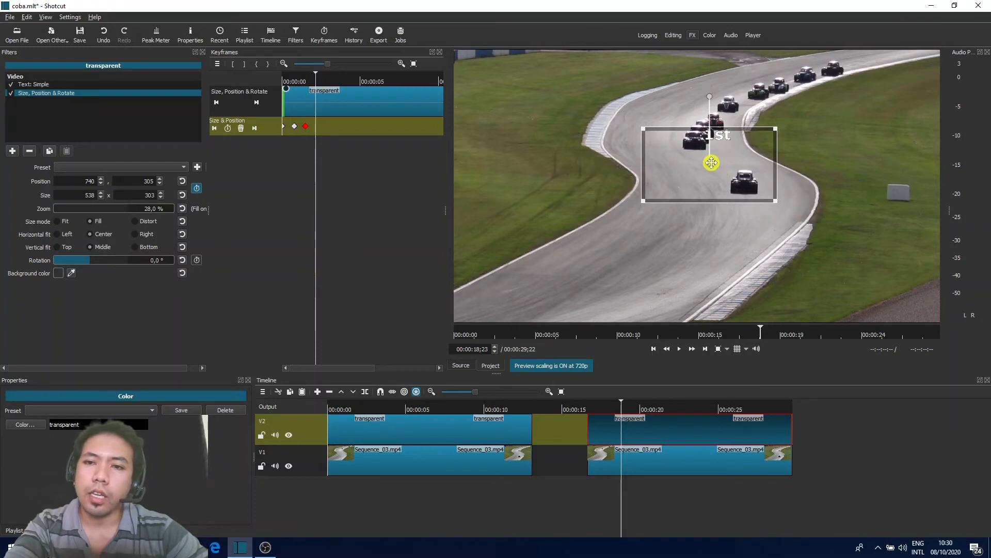
left_click_drag(711, 163, 743, 198)
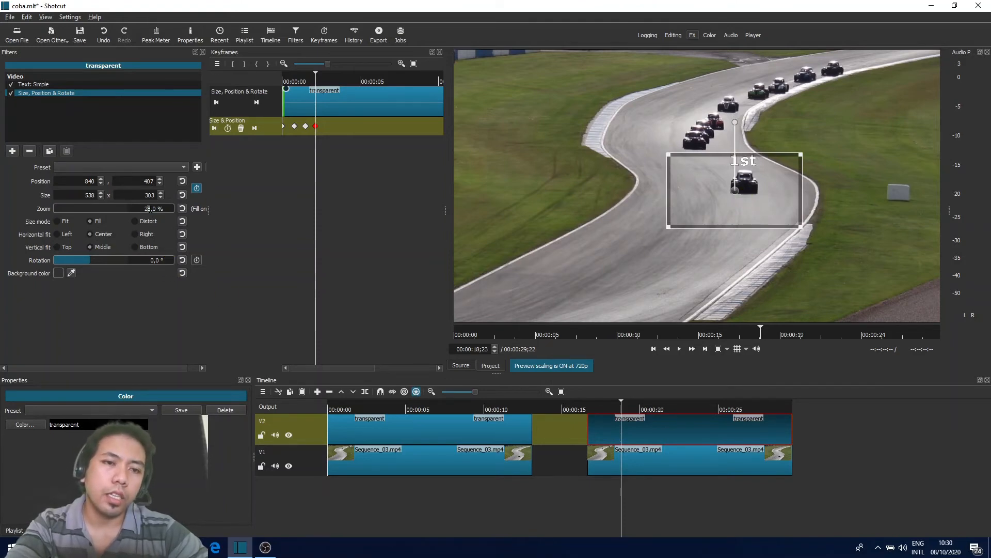
key("Up")
key("Up")
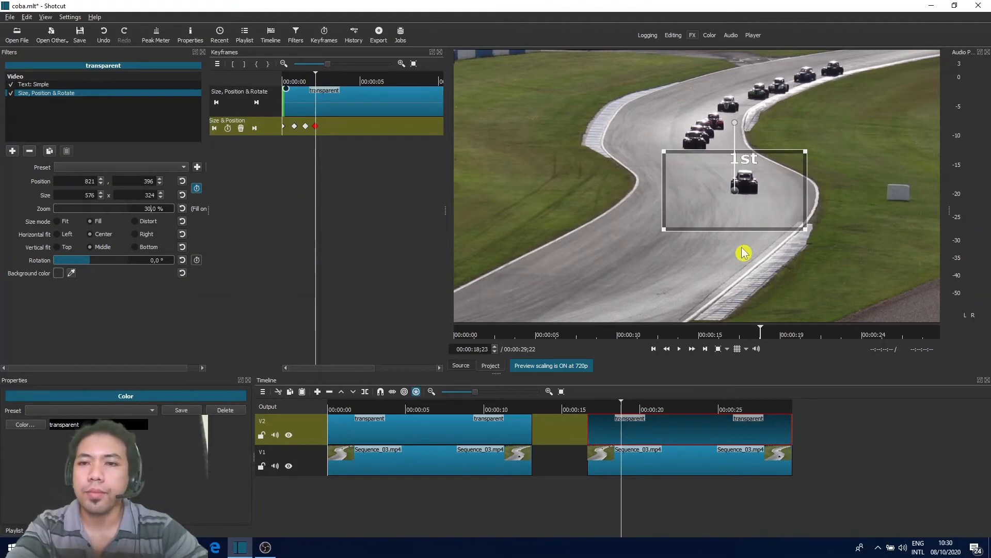
Advance to 00:00:19;17 and keyframe the text over the lead car with zoom 34% and position about 735, 583.
left_click(681, 351)
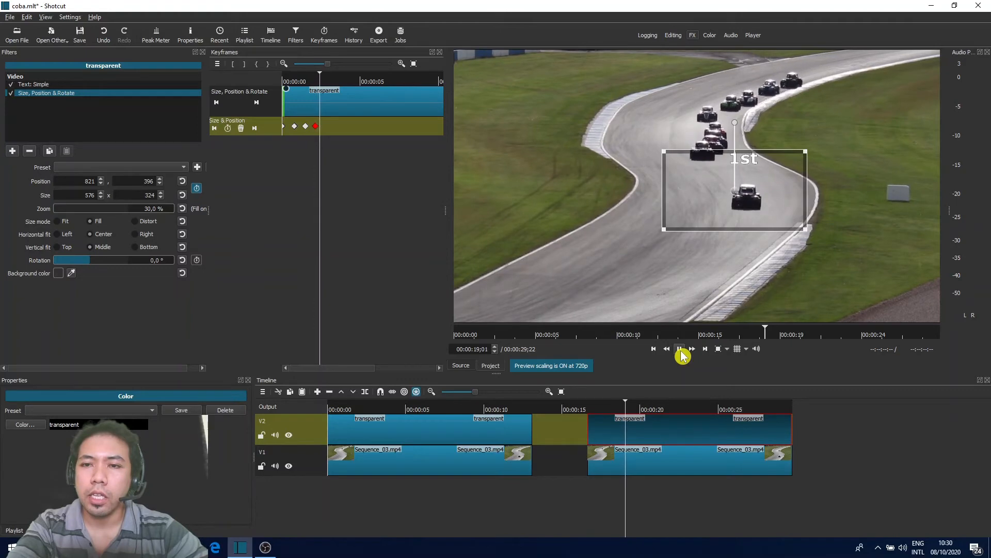
left_click(680, 351)
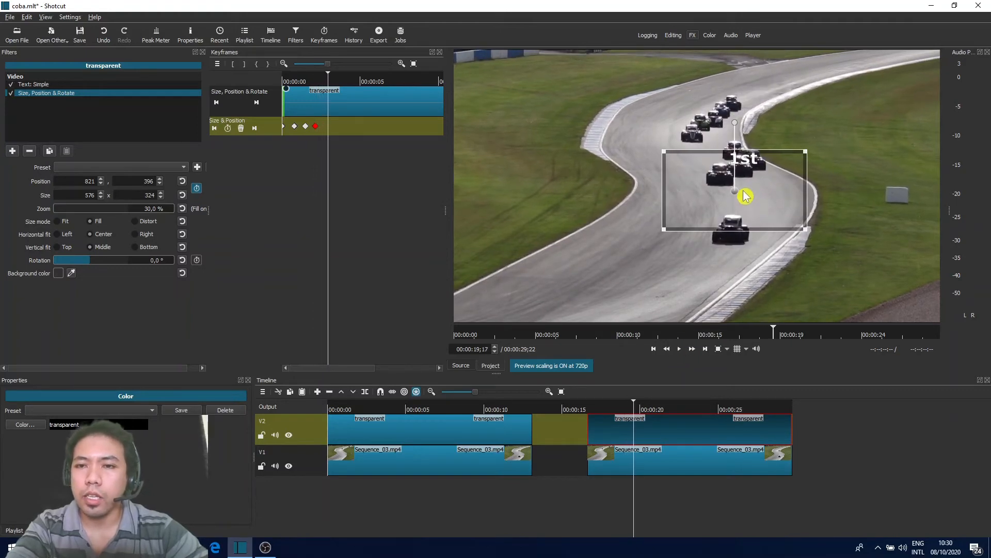
left_click_drag(739, 192, 730, 246)
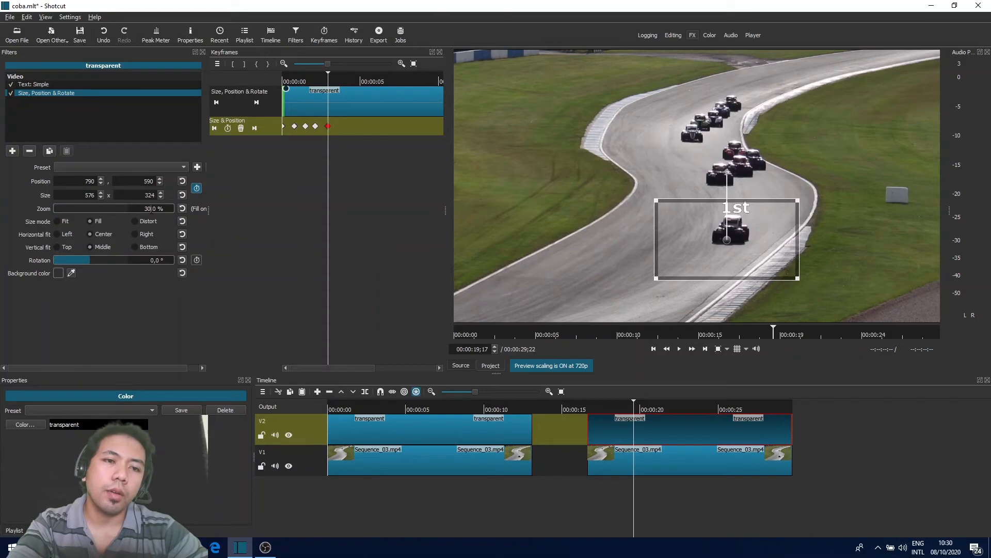
left_click(149, 209)
key("BackSpace")
type("2")
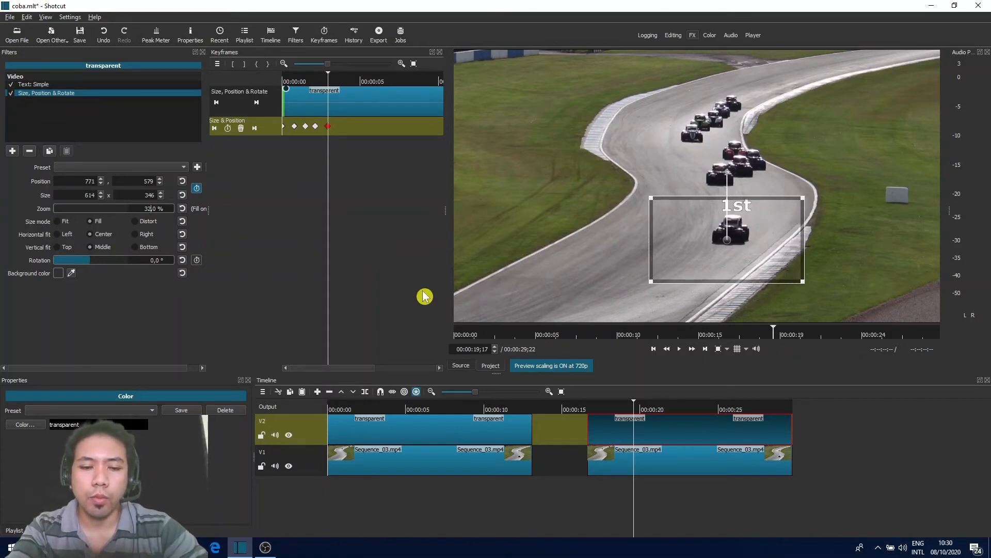
key("BackSpace")
type("4")
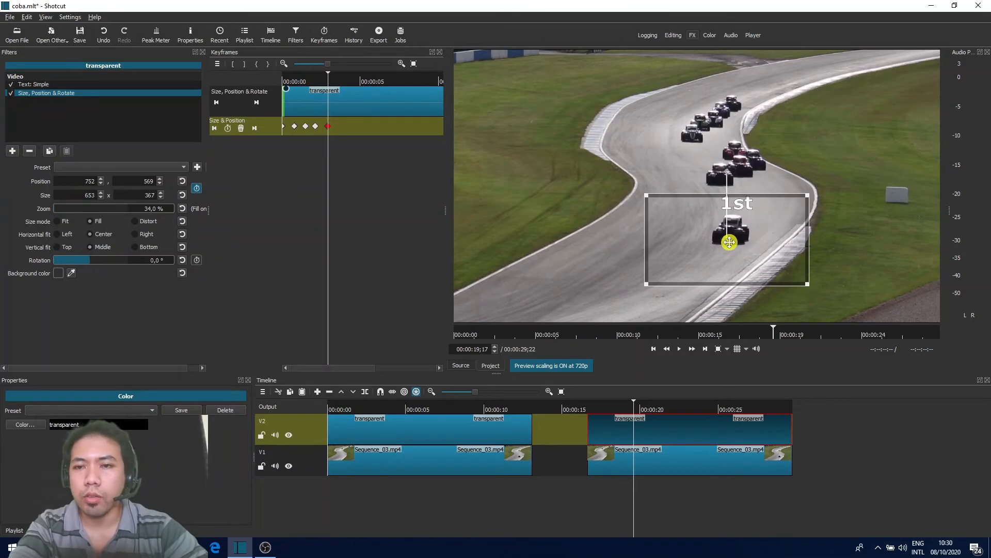
left_click_drag(724, 242, 720, 251)
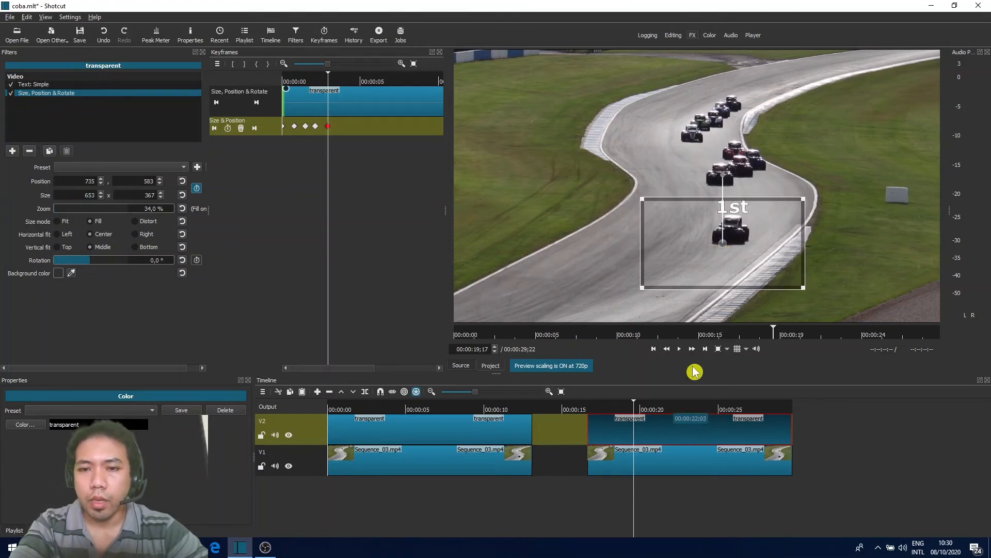
Advance to 00:00:20;06 and keyframe the text over the lead car with zoom 40% and position about 417, 736.
left_click(680, 350)
left_click(680, 350)
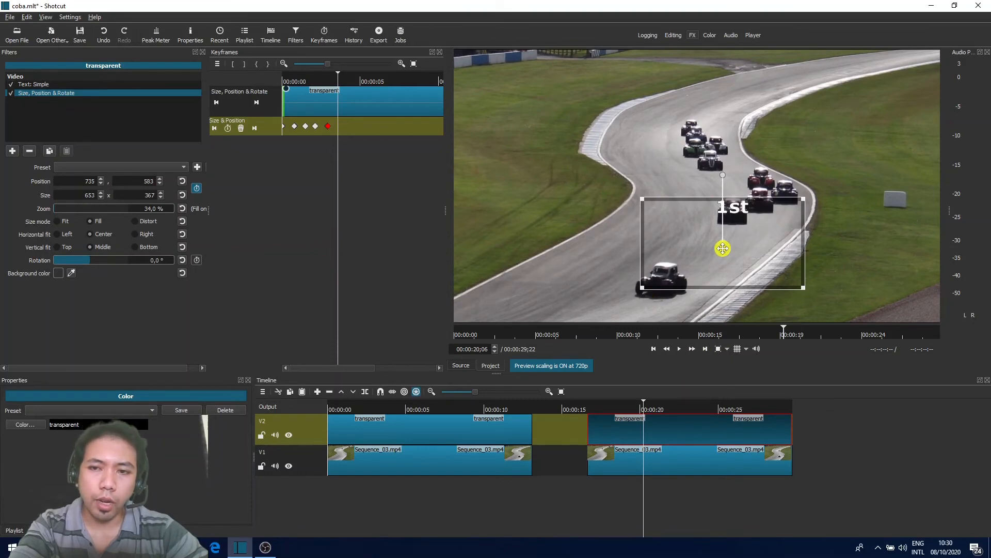
left_click_drag(722, 242, 654, 297)
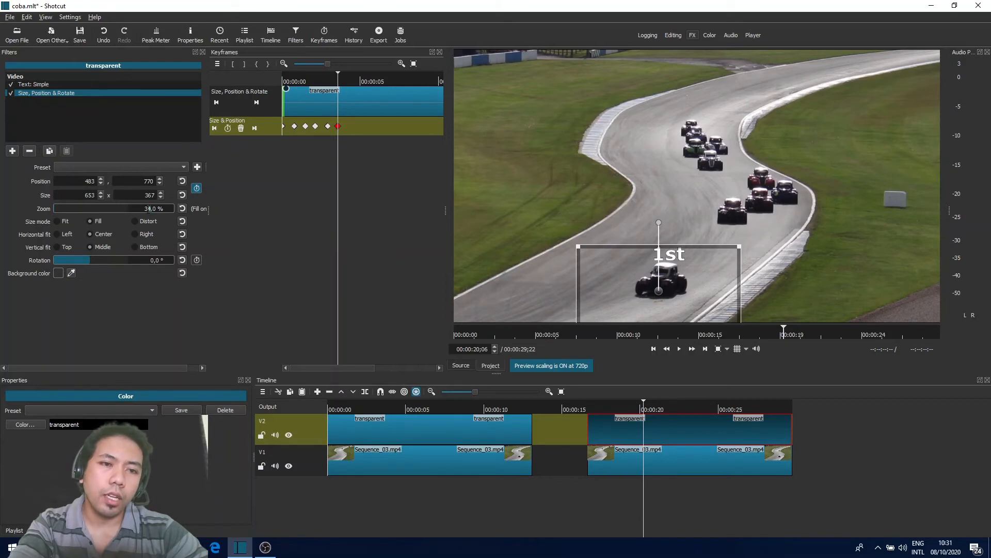
type("40")
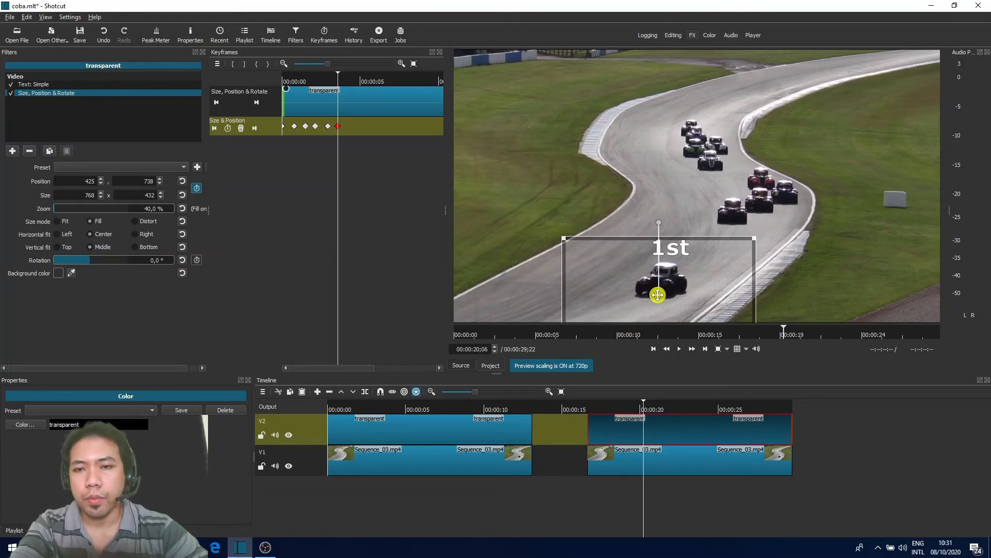
left_click_drag(656, 298, 655, 297)
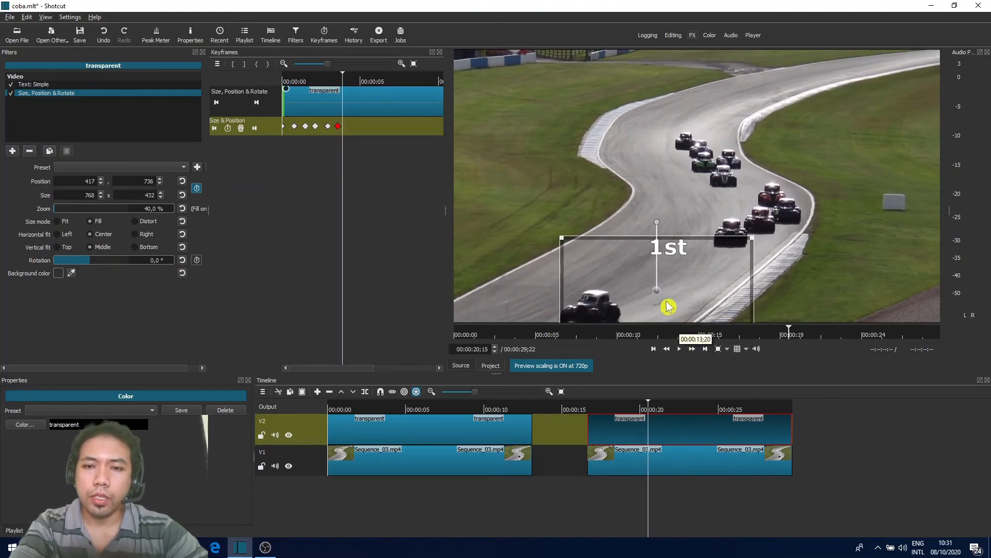
Keyframe the text at 44% zoom and about 92, 843 at 00:00:20;15, and move it out of frame to about -571, 1049 at 00:00:21;05.
left_click_drag(655, 290, 575, 324)
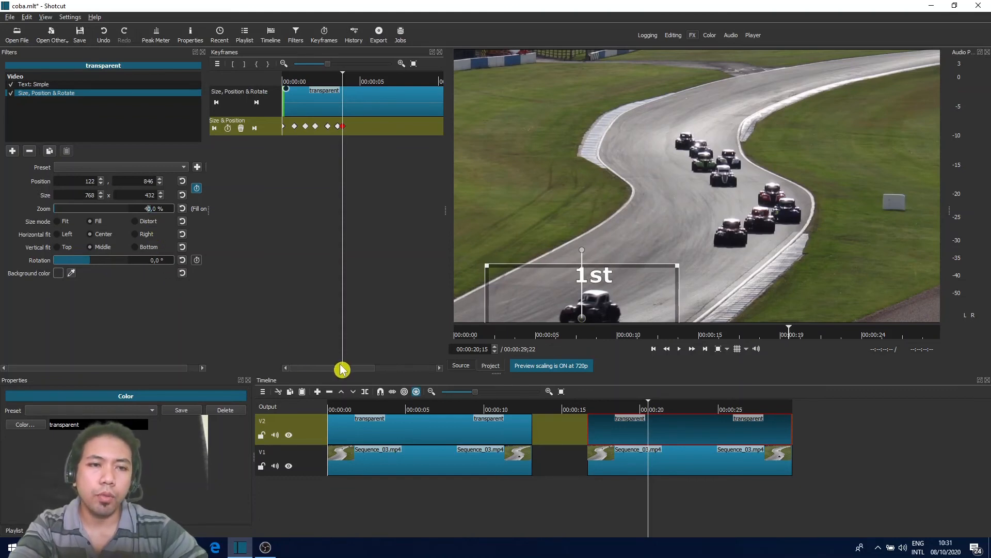
type("4")
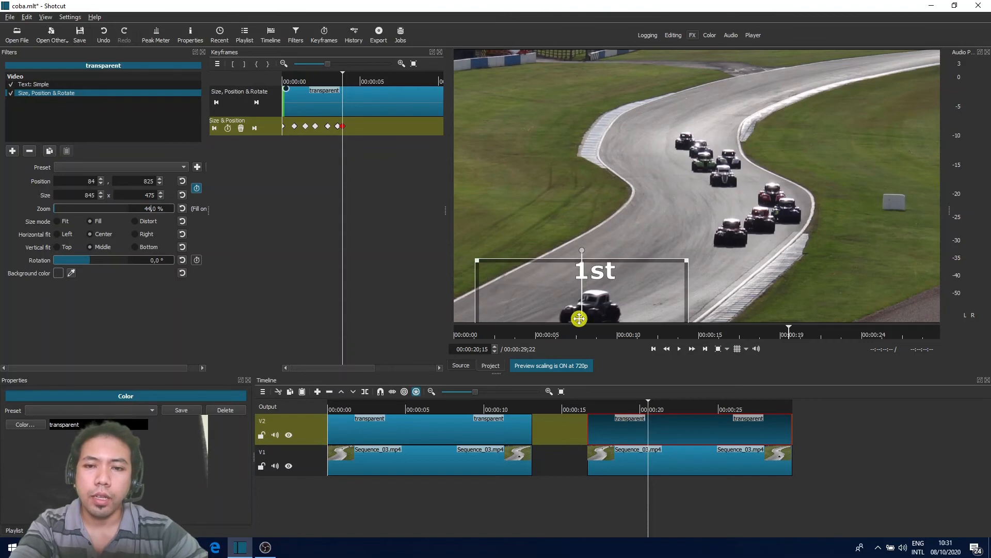
left_click_drag(581, 325, 583, 328)
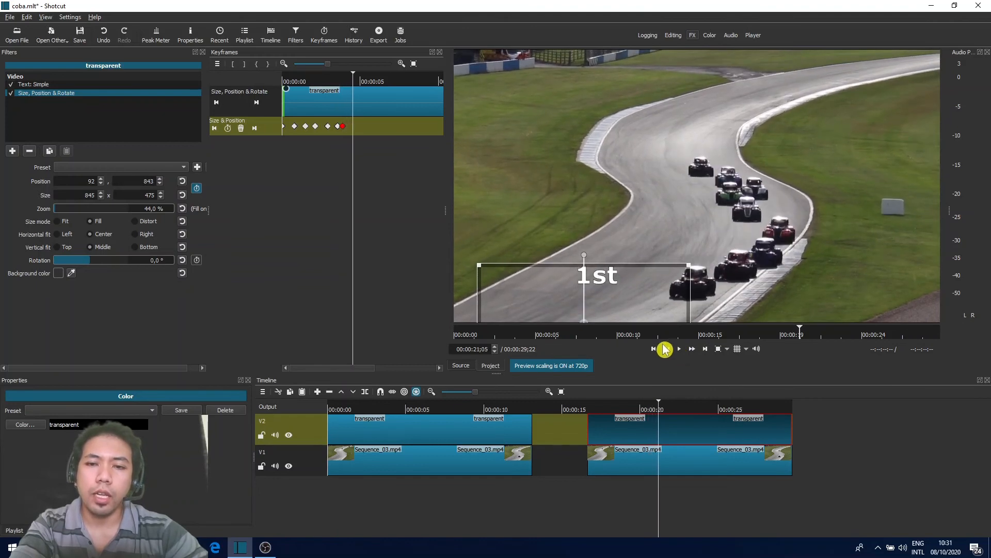
left_click_drag(546, 329, 428, 370)
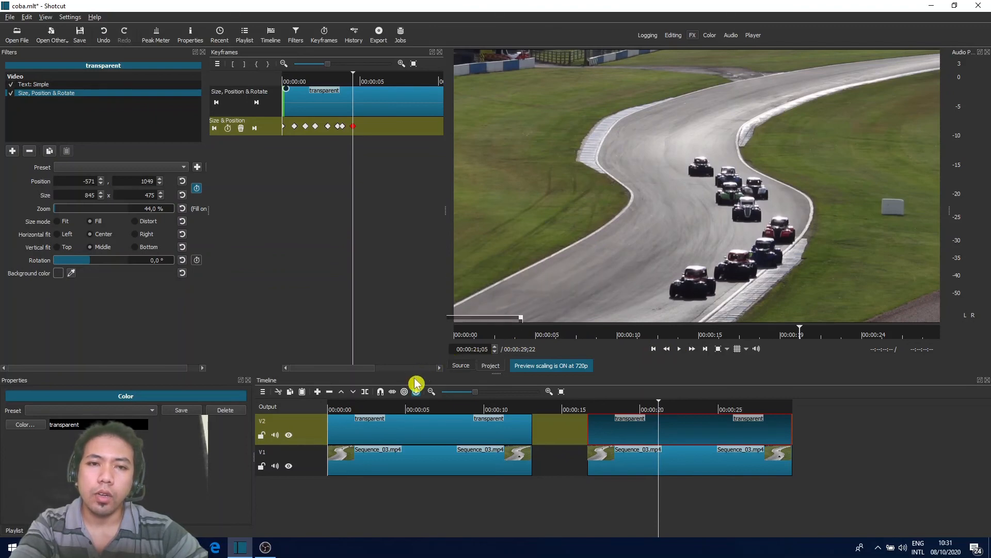
Deselect the text clip and replay the sequence from the clip's start to check how the 1st label tracks the lead car.
left_click(653, 350)
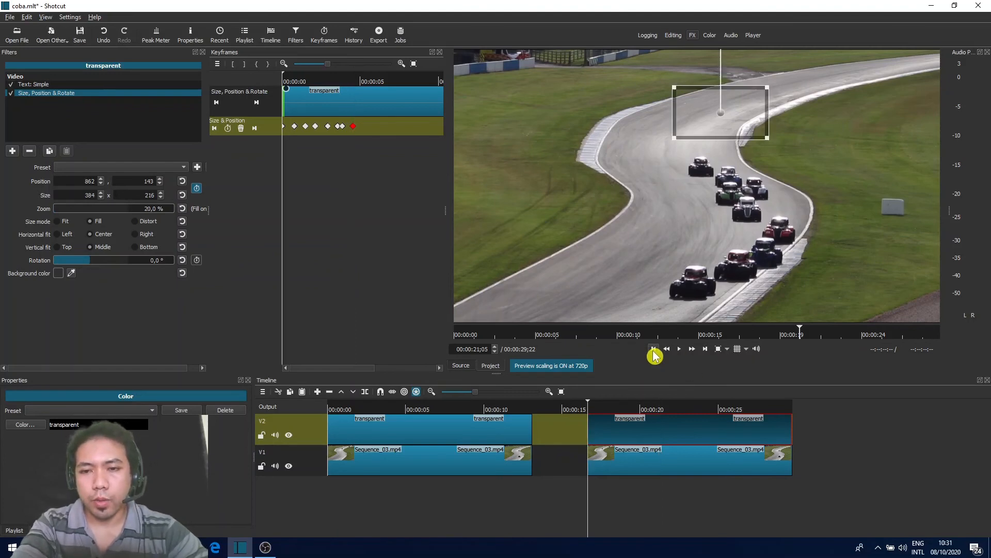
left_click(631, 465)
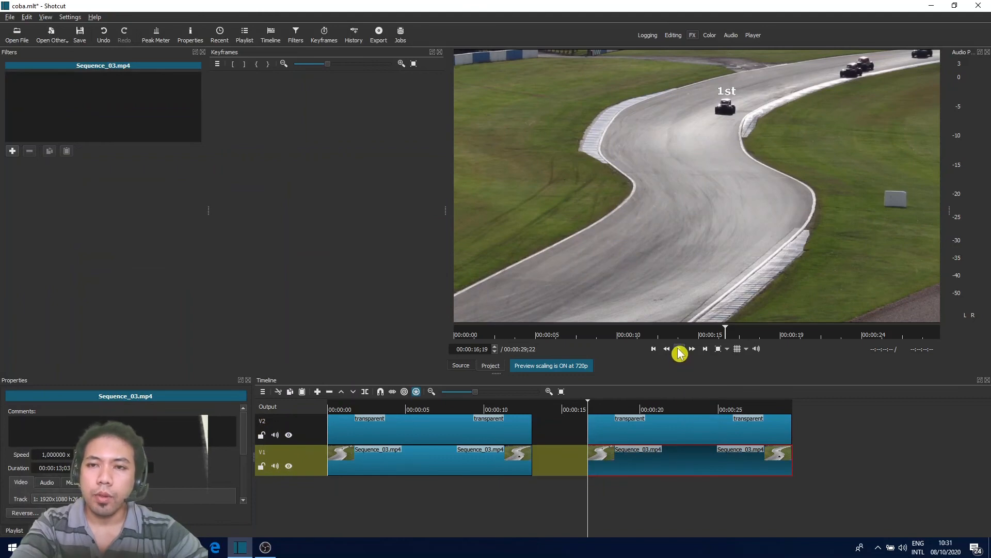
left_click(679, 349)
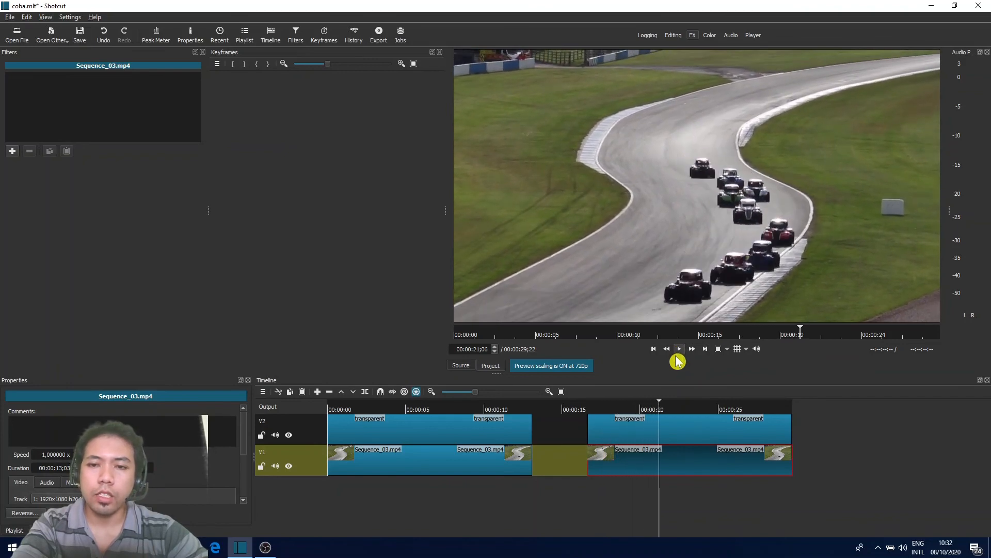
left_click(655, 350)
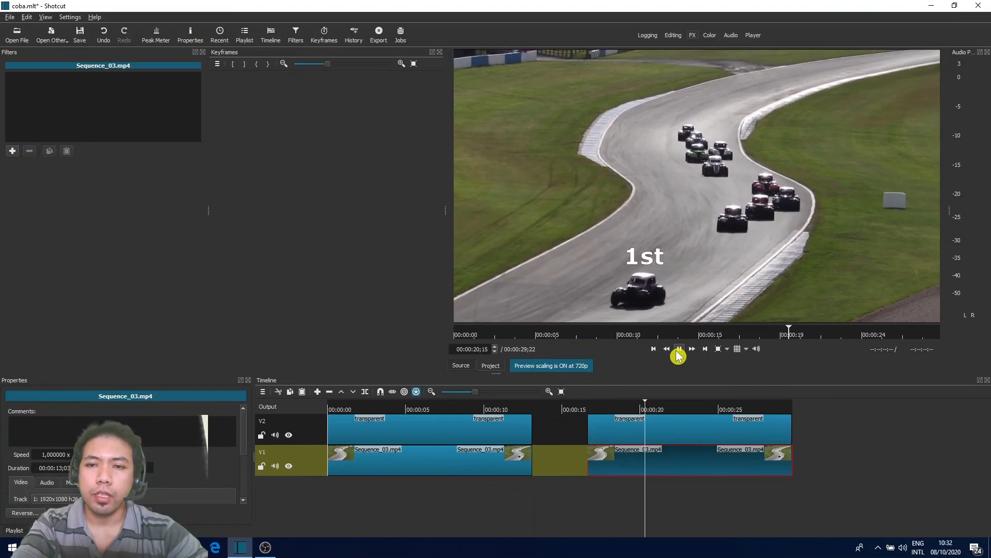
left_click(678, 354)
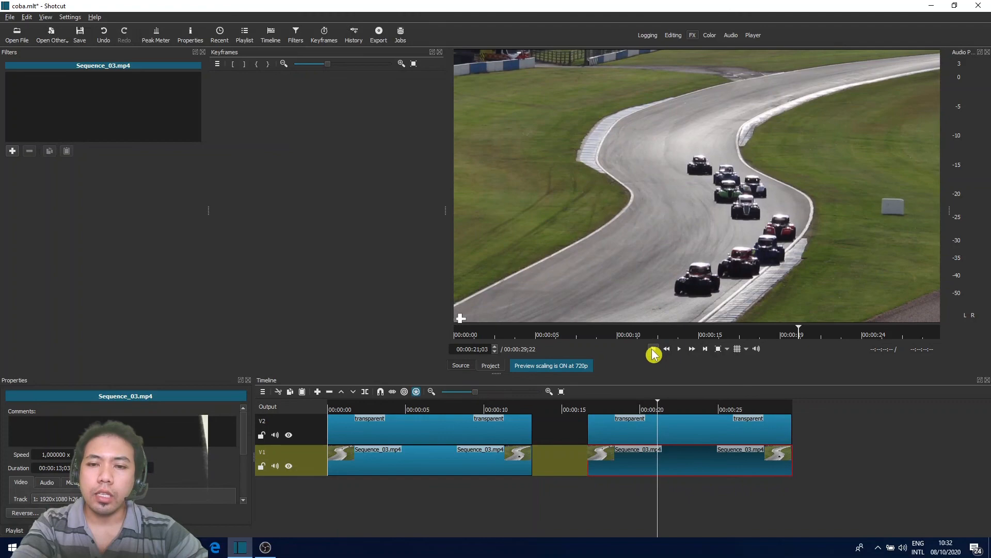
left_click(655, 351)
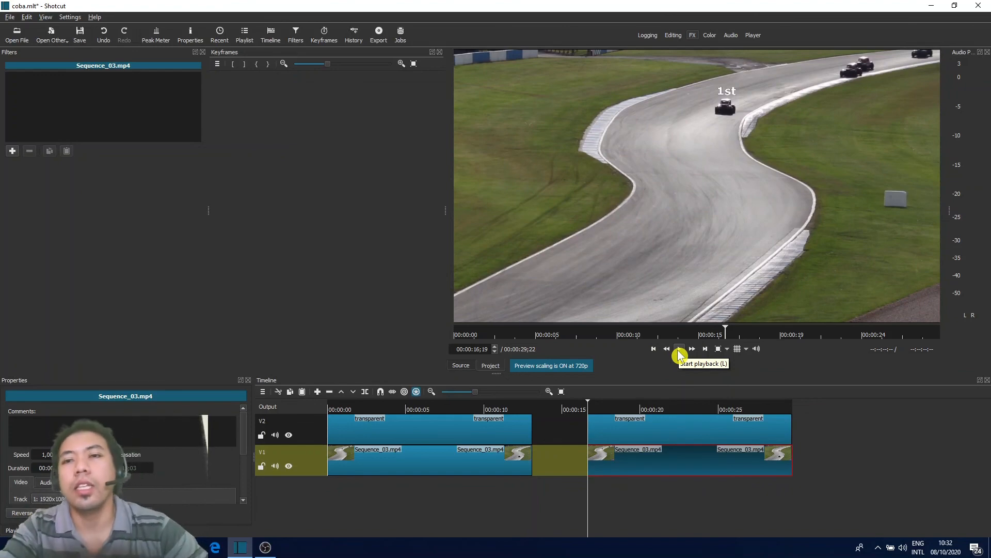
left_click(679, 350)
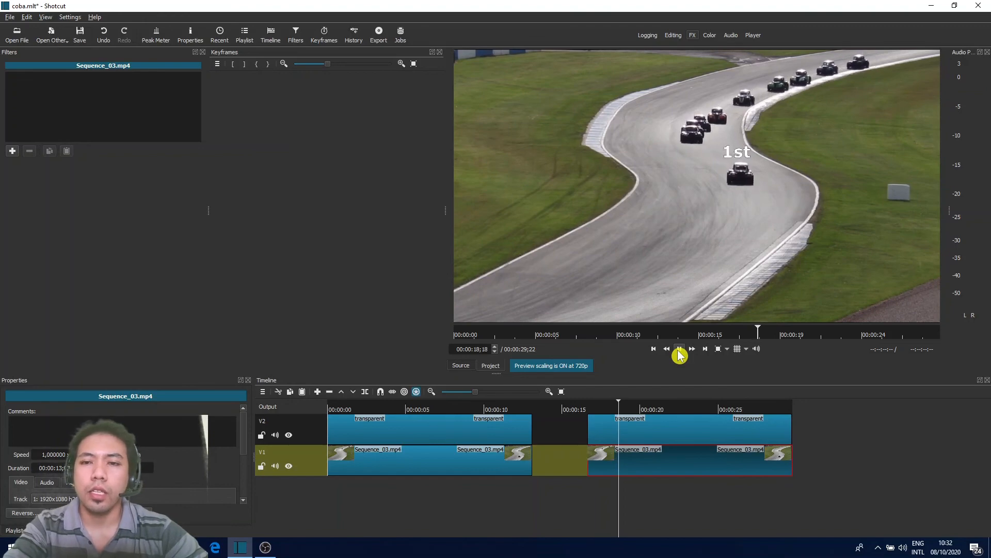
left_click(678, 350)
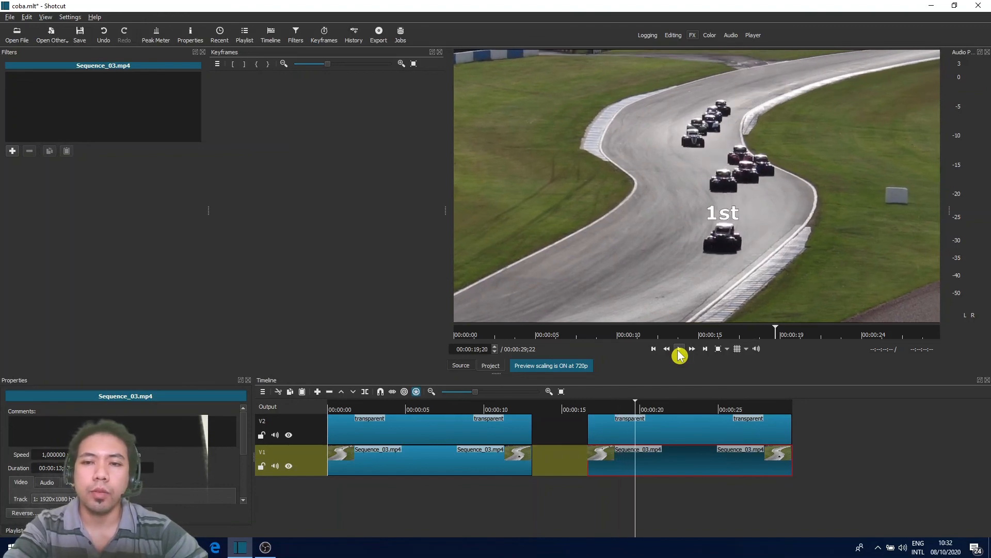